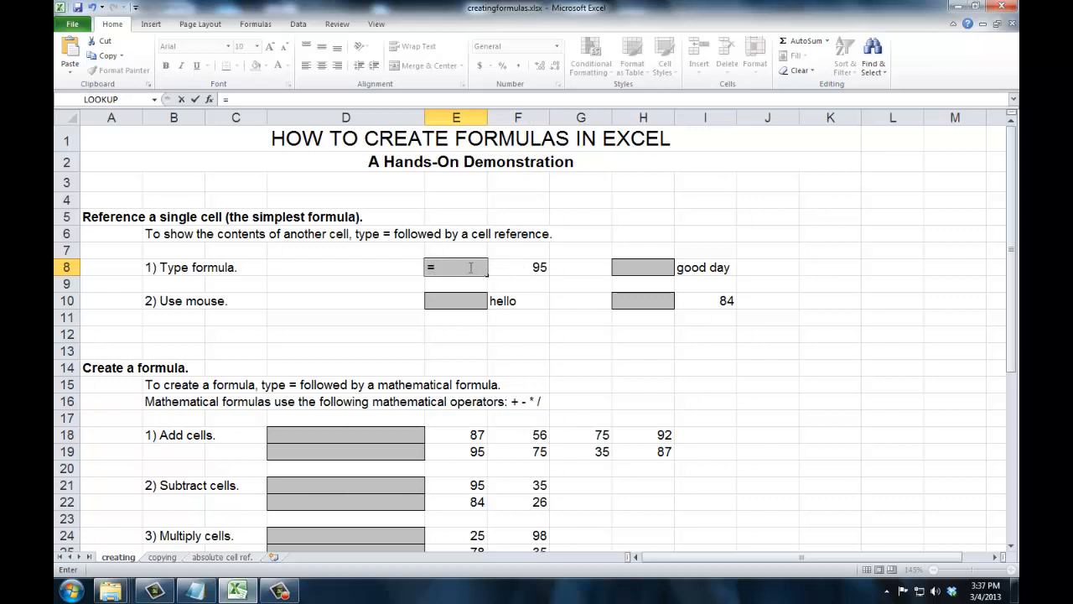
Finish the formula in E8 so it references cell F8
{"action": "type", "text": "F8"}
{"action": "key", "text": "Tab"}
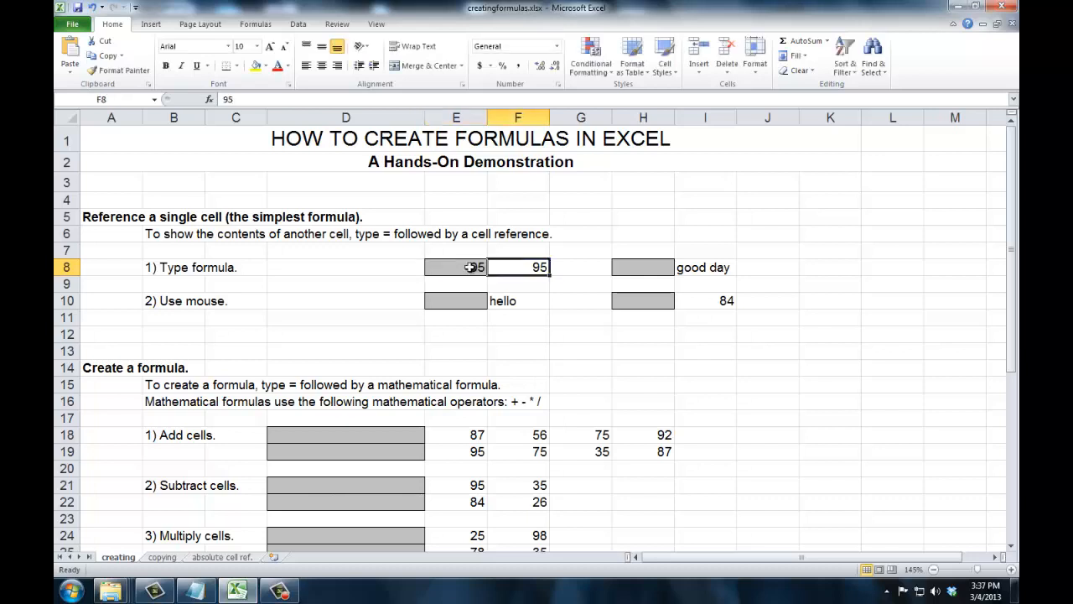
{"action": "left_click", "coordinate": [471, 266]}
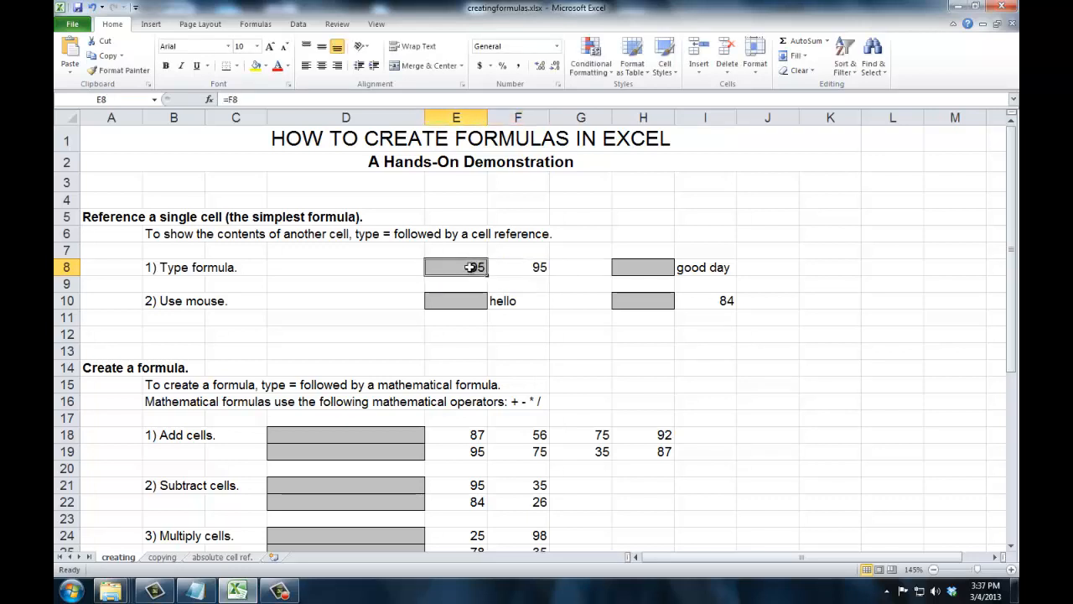
{"action": "left_click", "coordinate": [539, 267]}
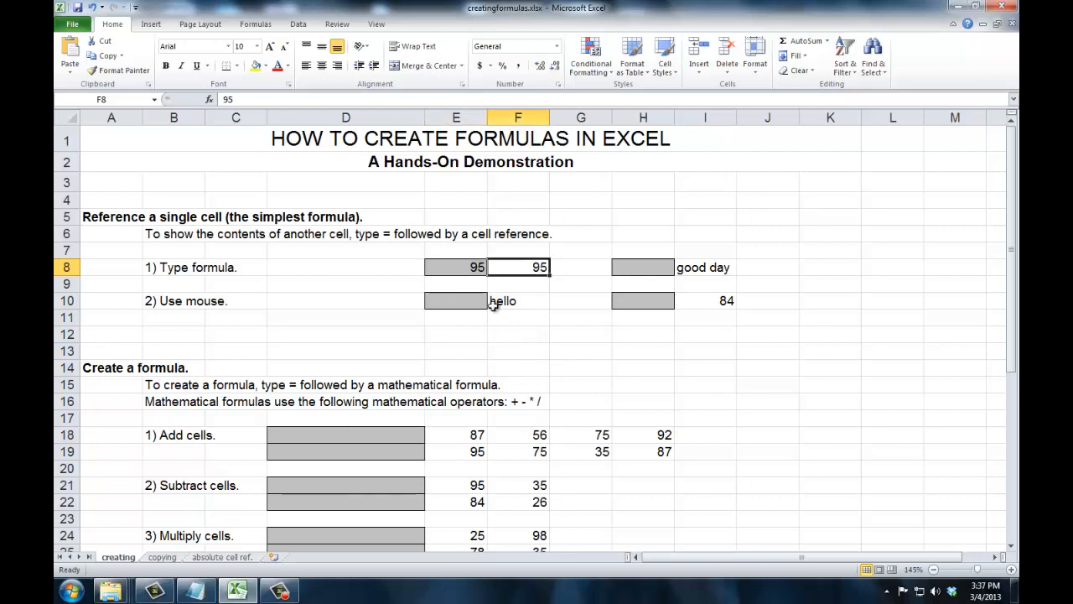
{"action": "left_click", "coordinate": [472, 266]}
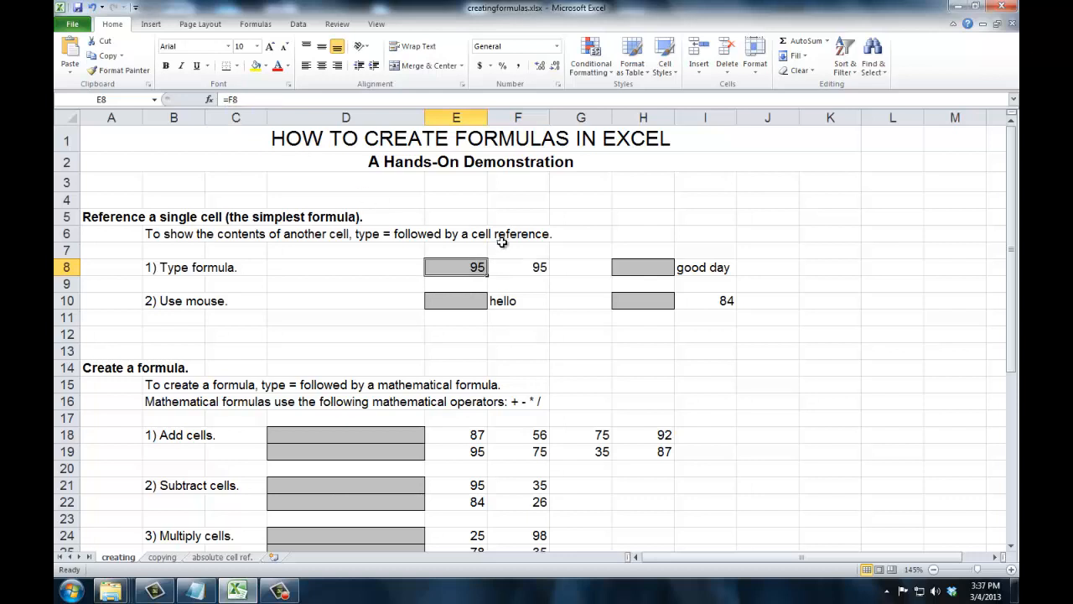
Change F8's value to 78, then replace it with asdf
{"action": "left_click", "coordinate": [519, 267]}
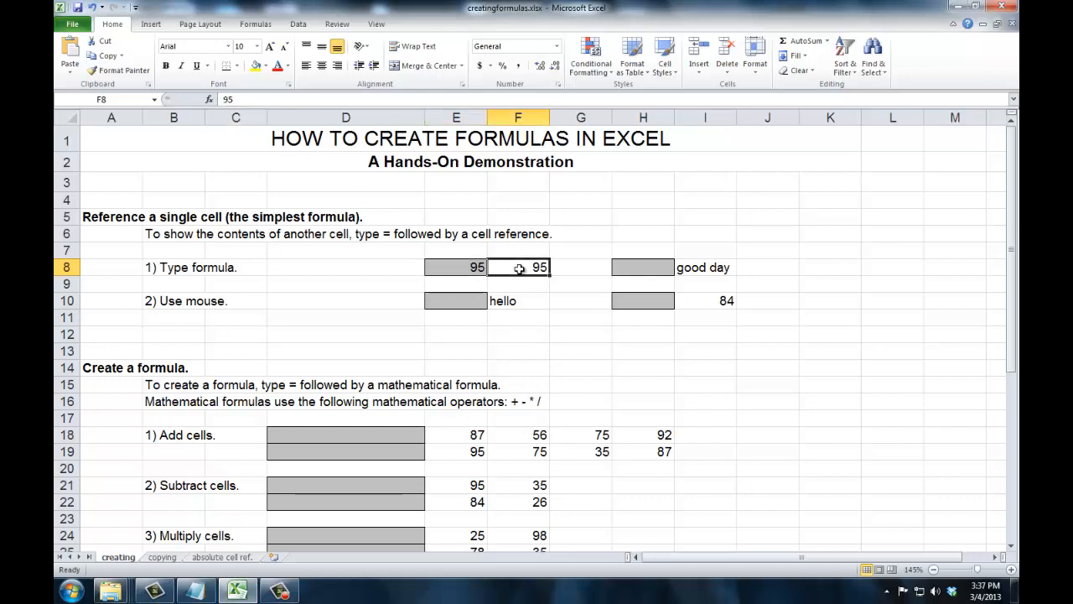
{"action": "type", "text": "78"}
{"action": "key", "text": "Tab"}
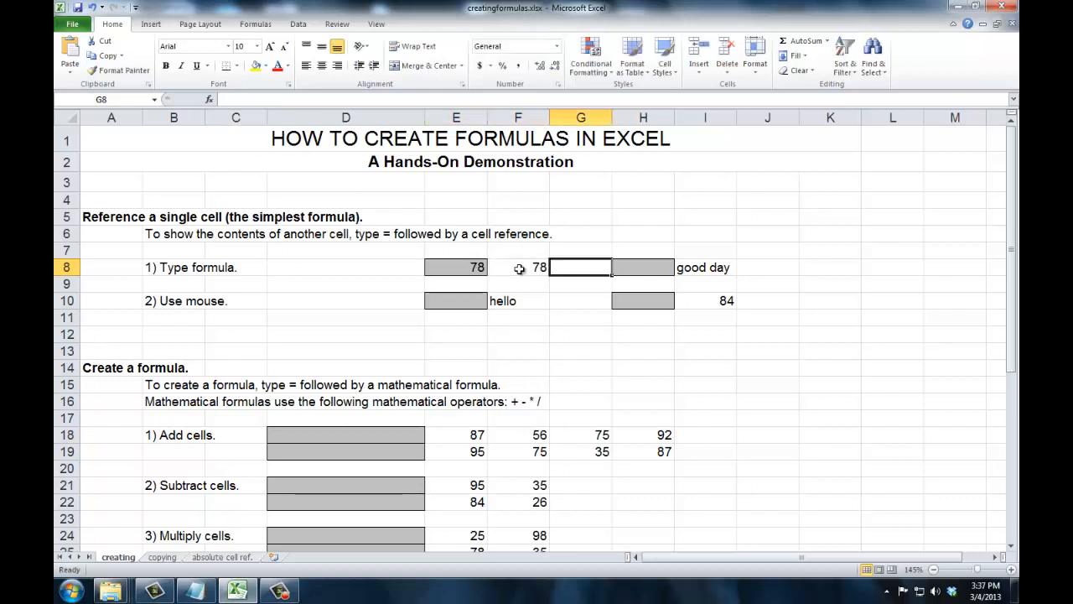
{"action": "left_click", "coordinate": [520, 268]}
{"action": "type", "text": "asdf"}
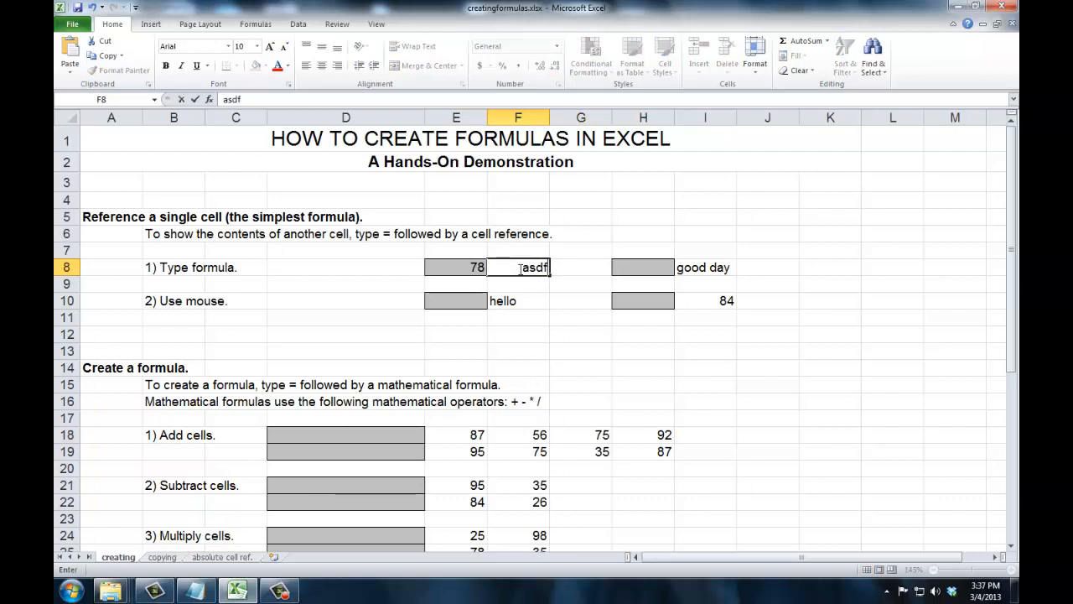
{"action": "key", "text": "Tab"}
{"action": "left_click", "coordinate": [470, 266]}
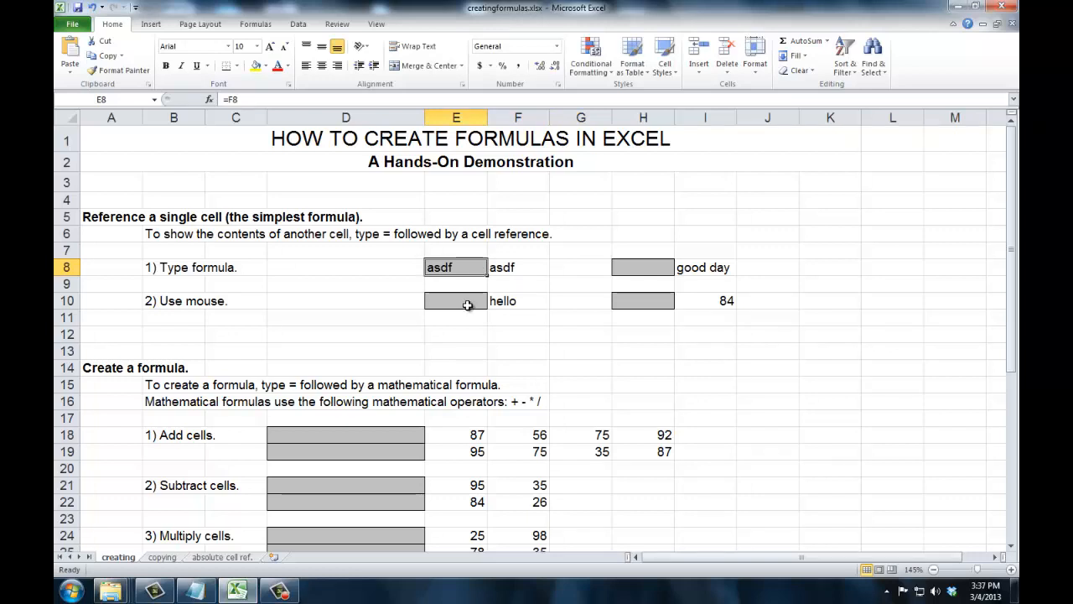
Create a formula in E10 referencing F10 by pointing at that cell
{"action": "left_click", "coordinate": [467, 304]}
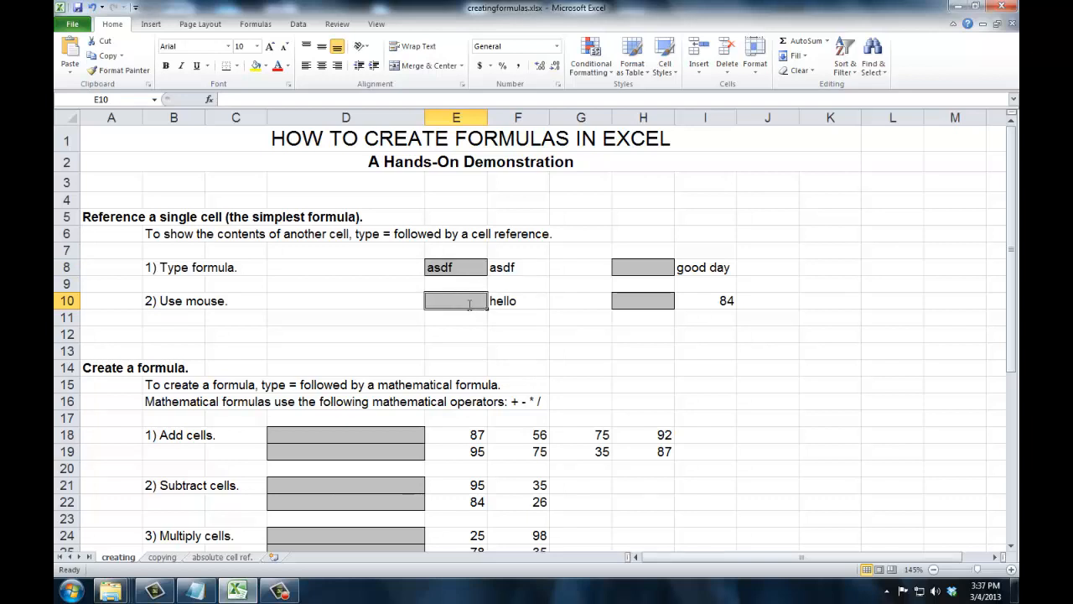
{"action": "type", "text": "="}
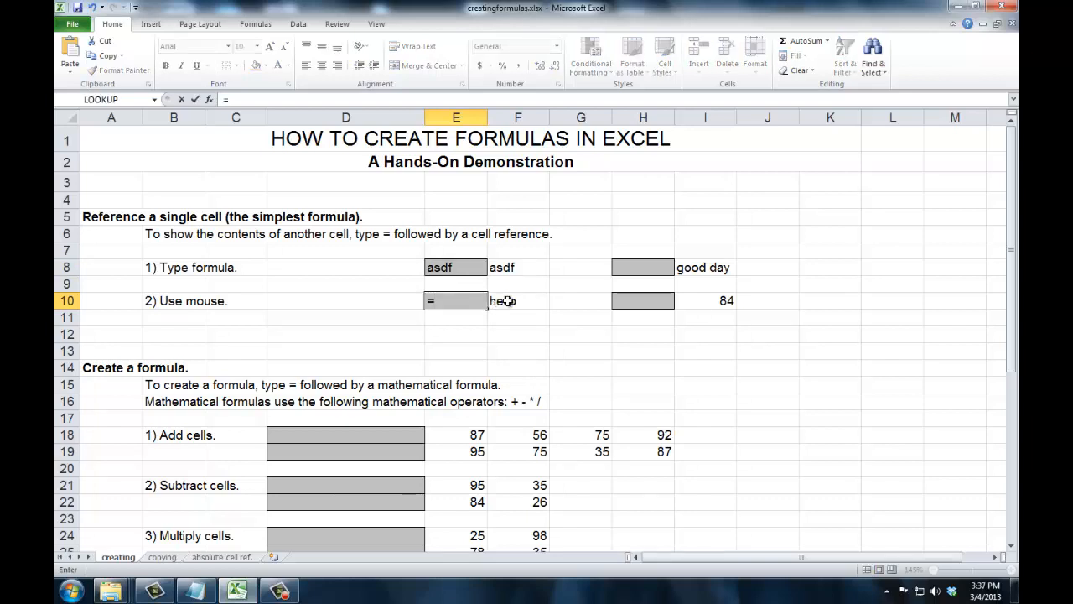
{"action": "left_click", "coordinate": [508, 300]}
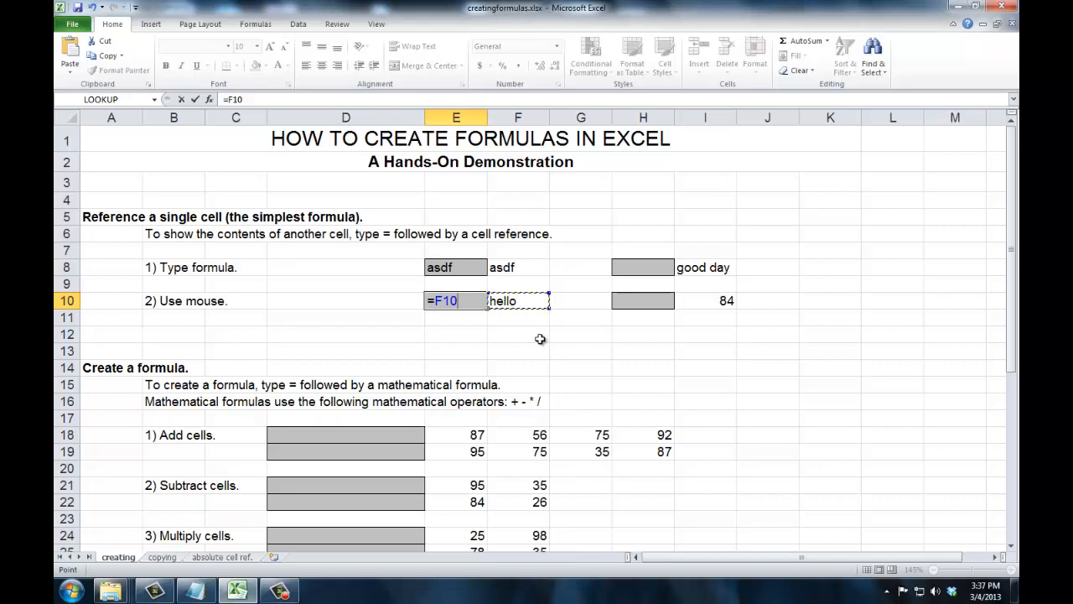
{"action": "key", "text": "Tab"}
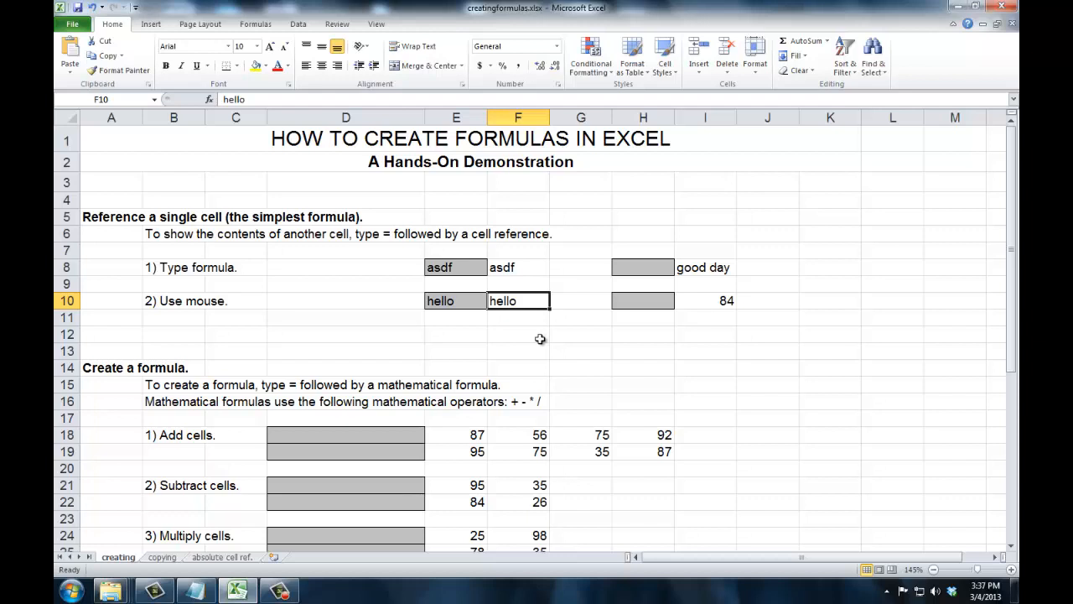
Enter 1234 in F10, then replace it with asdff
{"action": "type", "text": "1234"}
{"action": "key", "text": "Tab"}
{"action": "key", "text": "Left"}
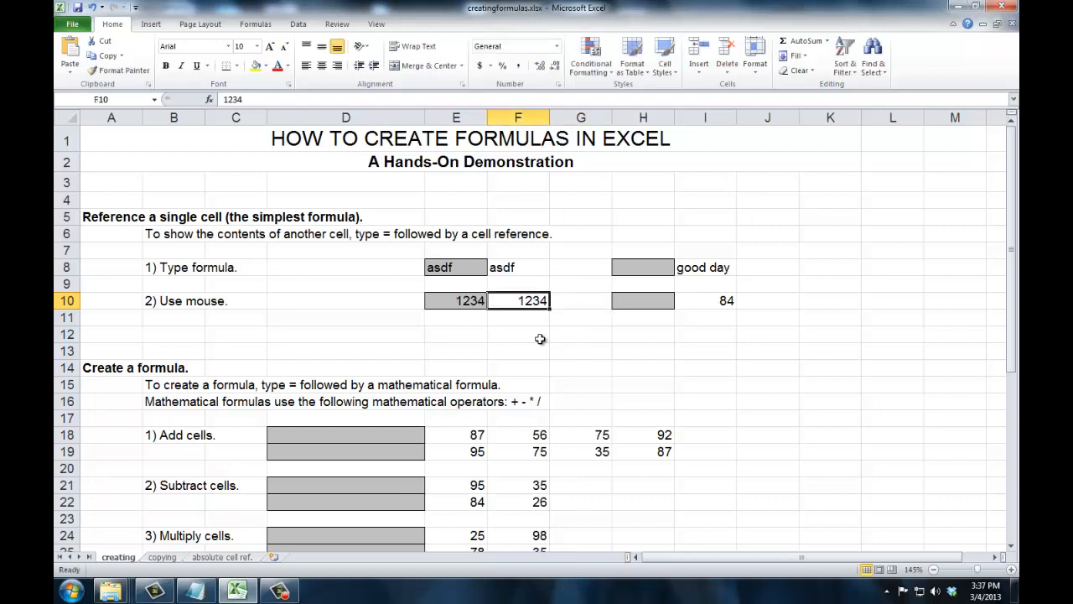
{"action": "type", "text": "asdff"}
{"action": "key", "text": "Tab"}
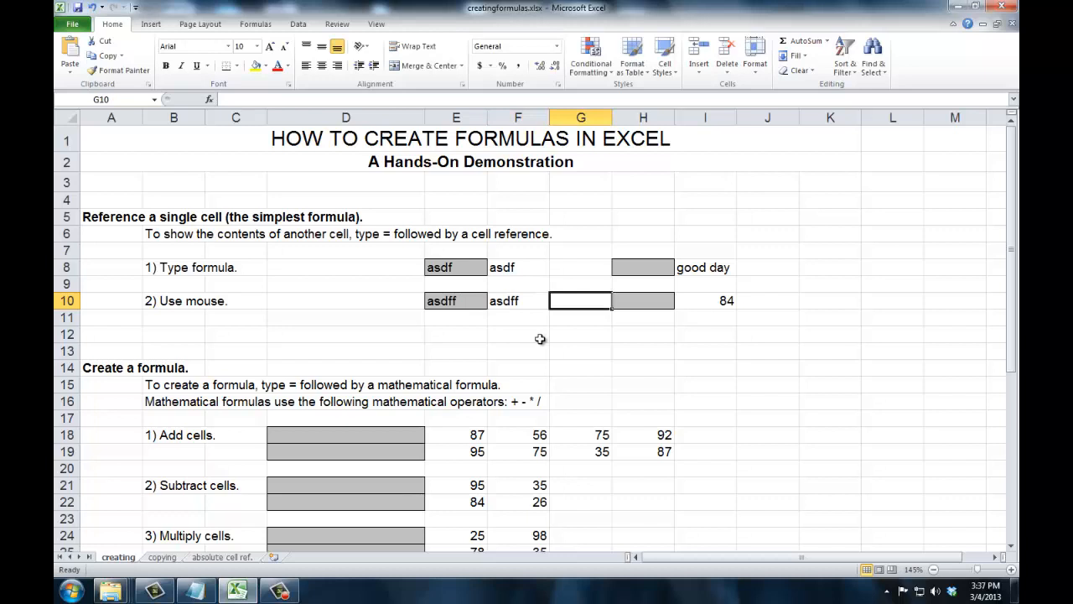
Enter E8 without an equals sign in H10
{"action": "key", "text": "Tab"}
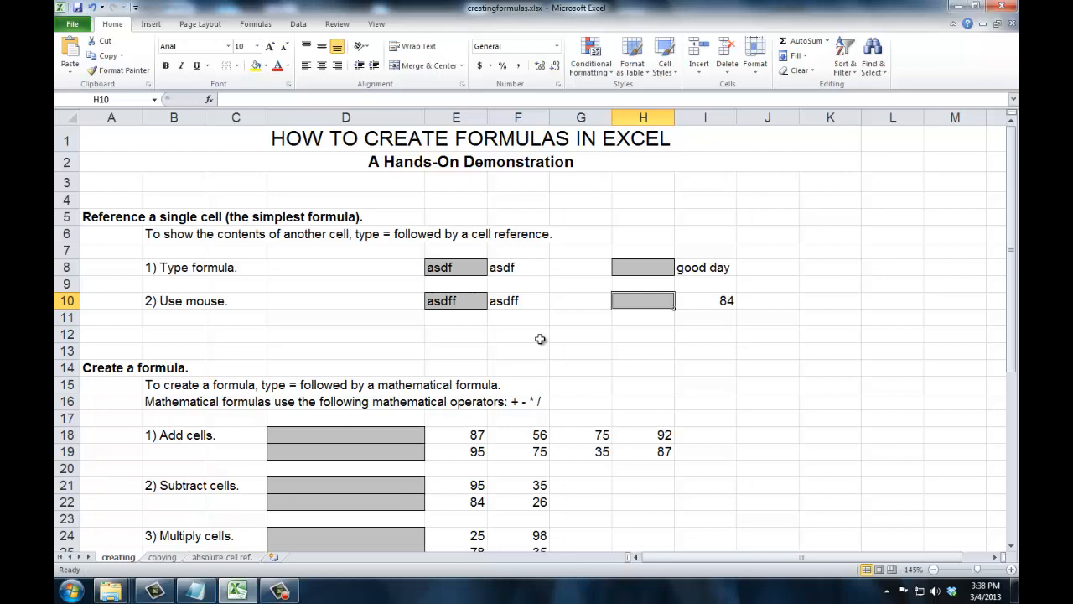
{"action": "type", "text": "E"}
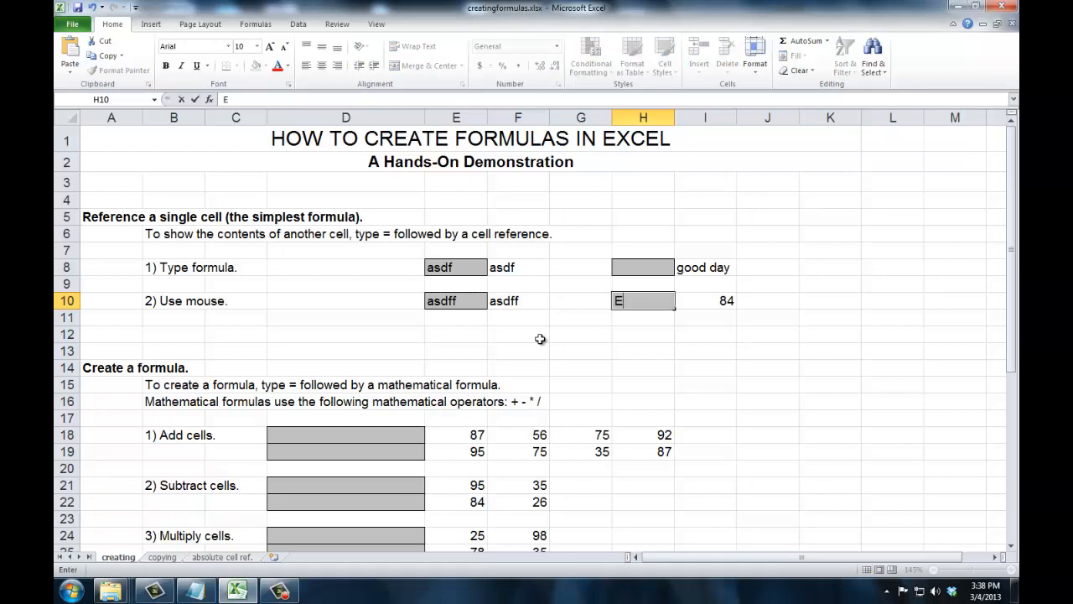
{"action": "type", "text": "8"}
{"action": "key", "text": "Right"}
{"action": "key", "text": "Left"}
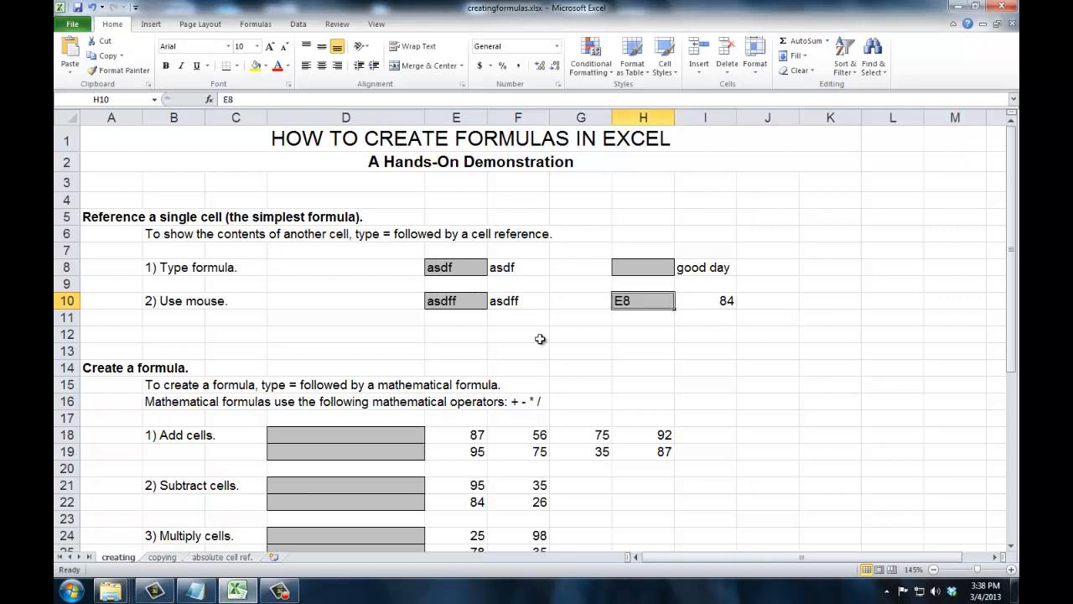
Replace H10's content with a typed formula referencing E8
{"action": "key", "text": "Delete"}
{"action": "type", "text": "="}
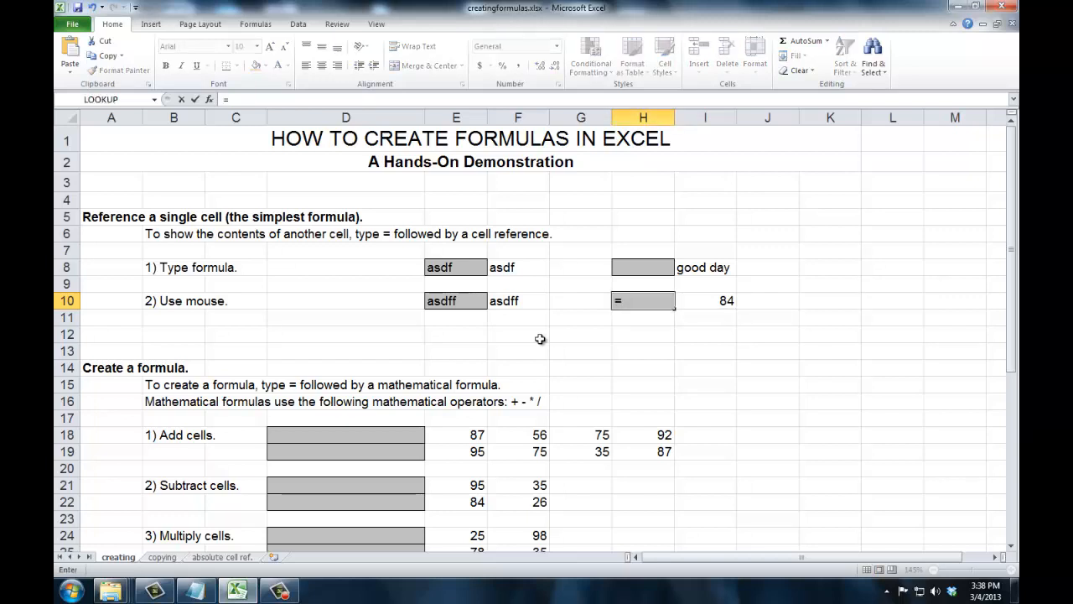
{"action": "type", "text": "E8"}
{"action": "key", "text": "Tab"}
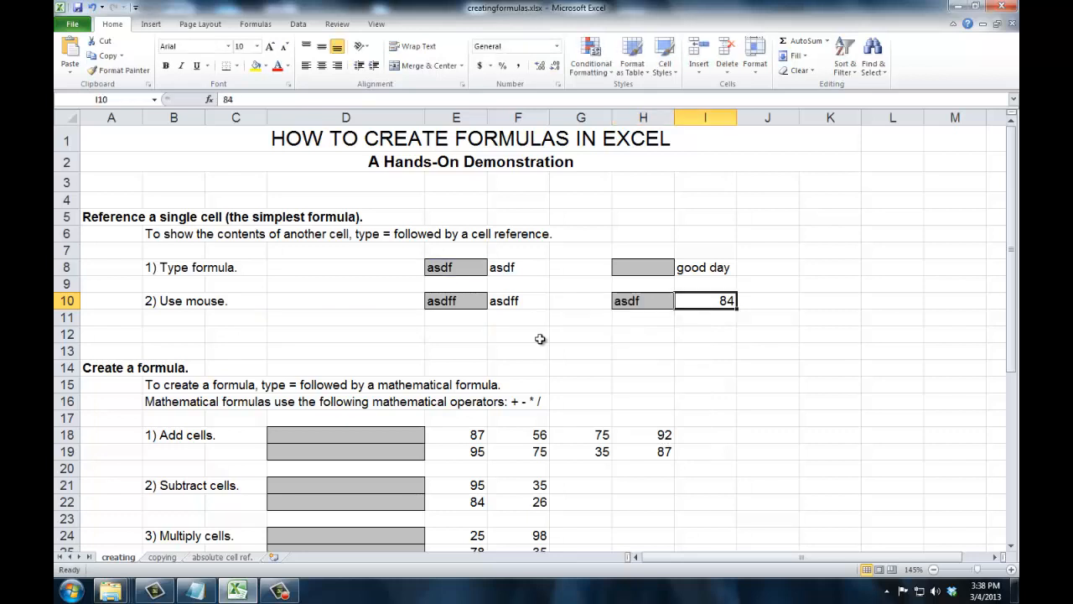
{"action": "key", "text": "Left"}
{"action": "key", "text": "Right"}
{"action": "key", "text": "Left"}
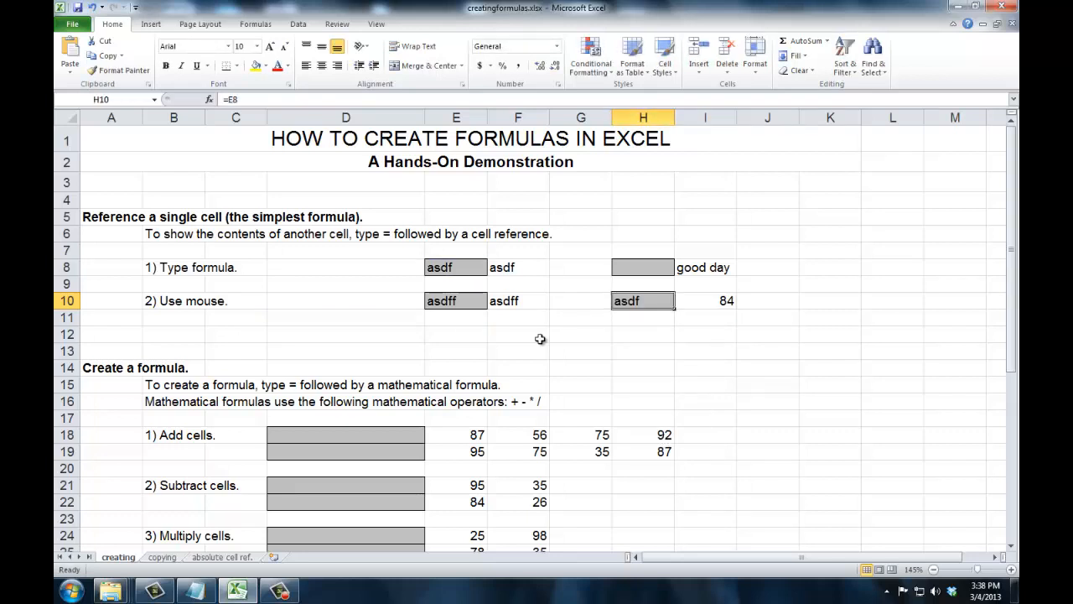
Re-enter H10's formula referencing E8 by pointing at E8 instead of typing
{"action": "key", "text": "Delete"}
{"action": "type", "text": "="}
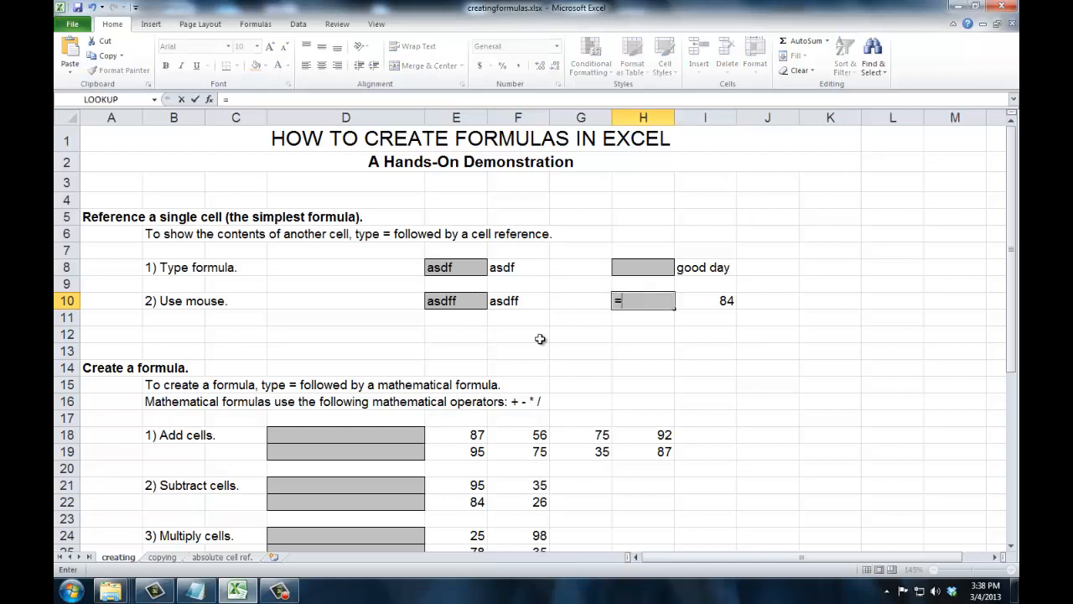
{"action": "left_click", "coordinate": [459, 267]}
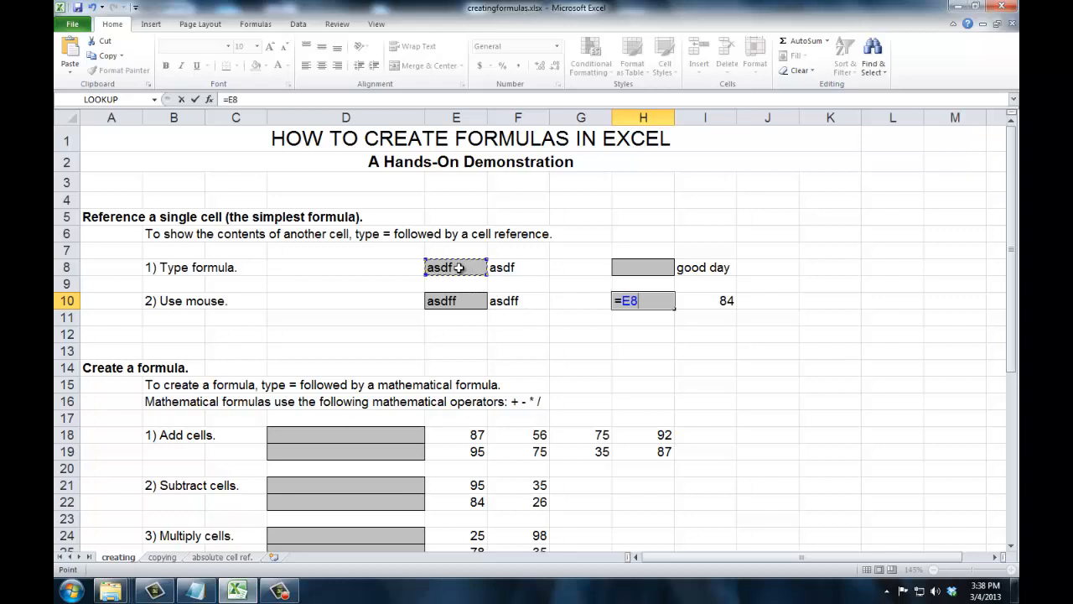
{"action": "key", "text": "Tab"}
{"action": "key", "text": "Left"}
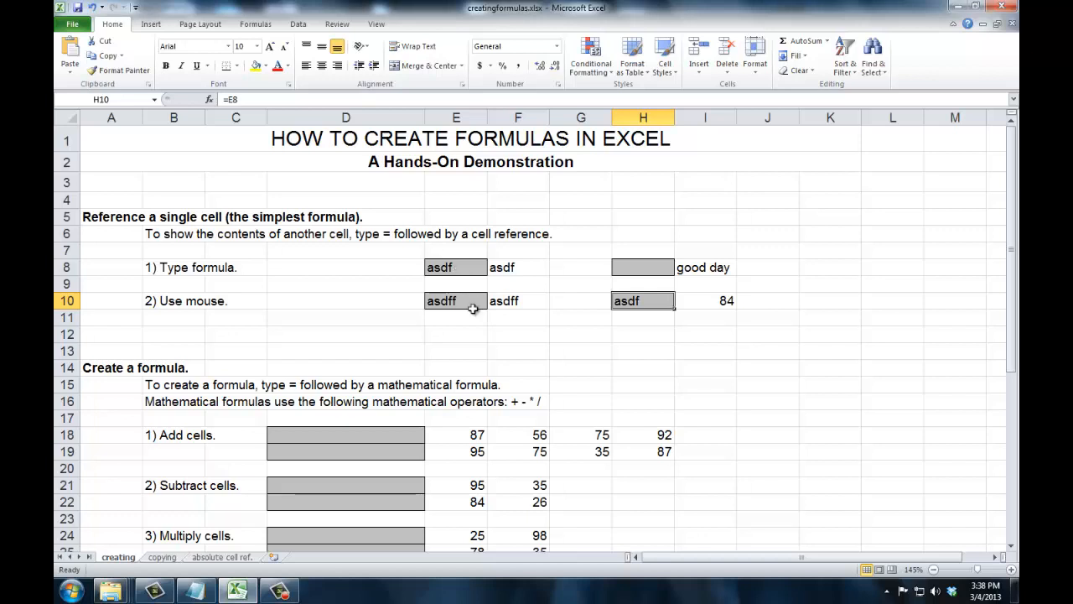
Build a formula in D18 that adds E18, F18, G18 and H18 by pointing at each cell
{"action": "scroll", "coordinate": [472, 309], "scroll_direction": "down", "scroll_amount": 3}
{"action": "scroll", "coordinate": [472, 310], "scroll_direction": "down", "scroll_amount": 1}
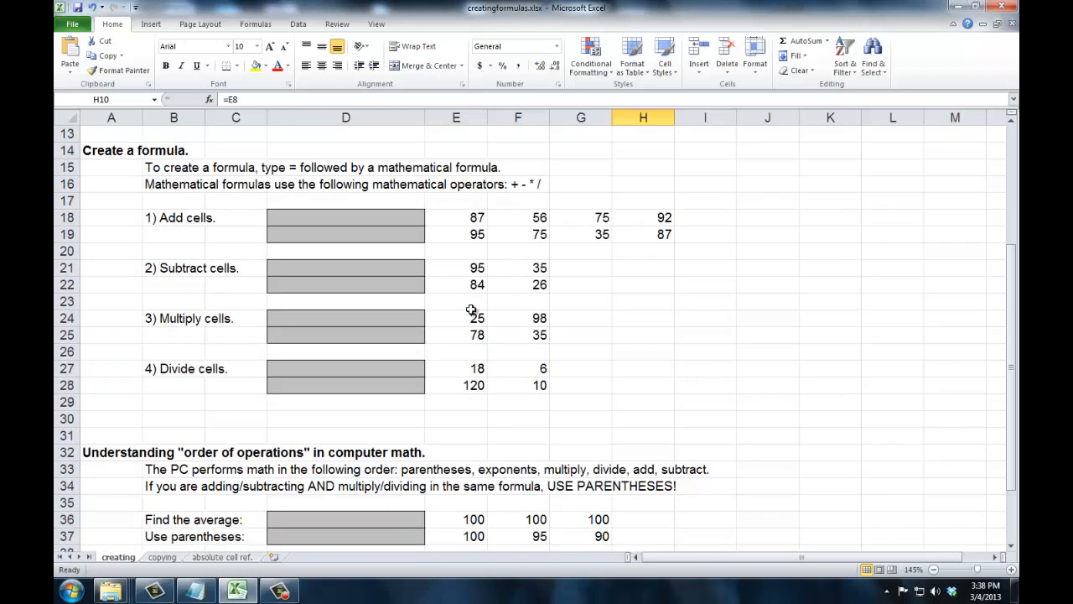
{"action": "left_click", "coordinate": [334, 218]}
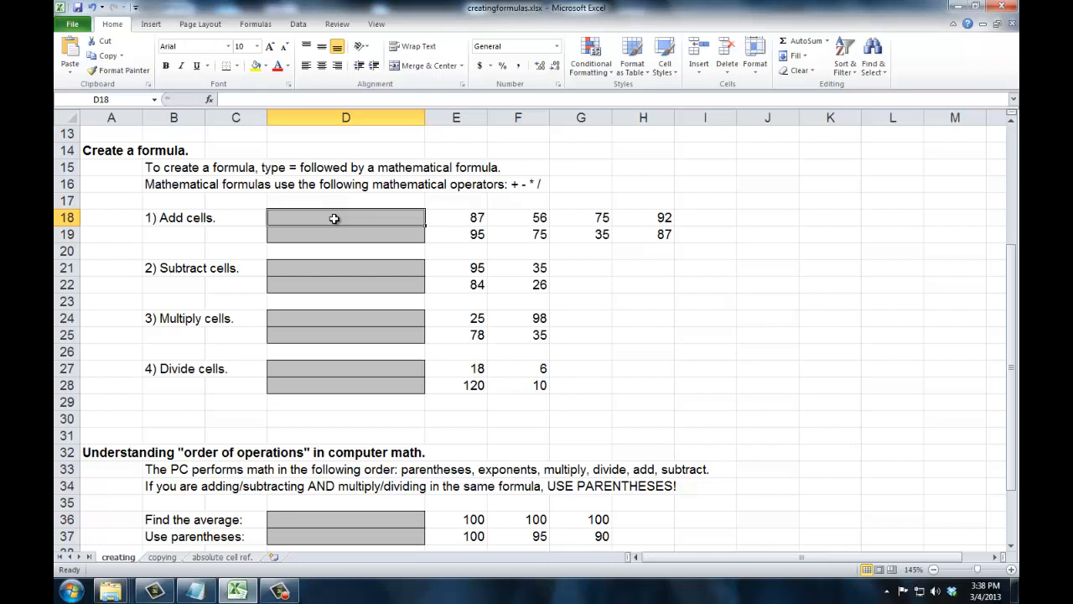
{"action": "type", "text": "="}
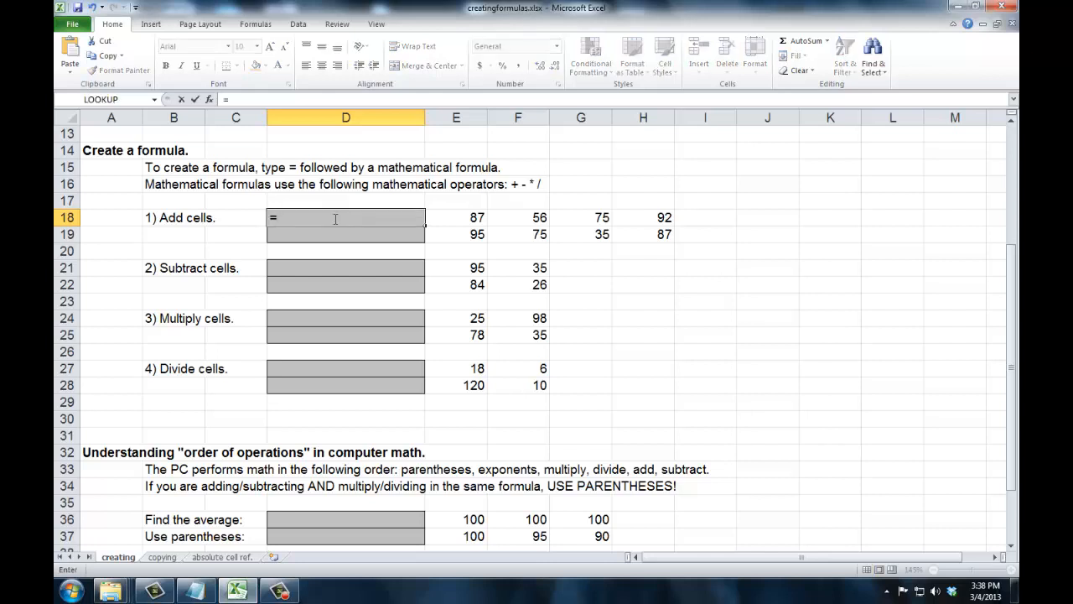
{"action": "left_click", "coordinate": [444, 220]}
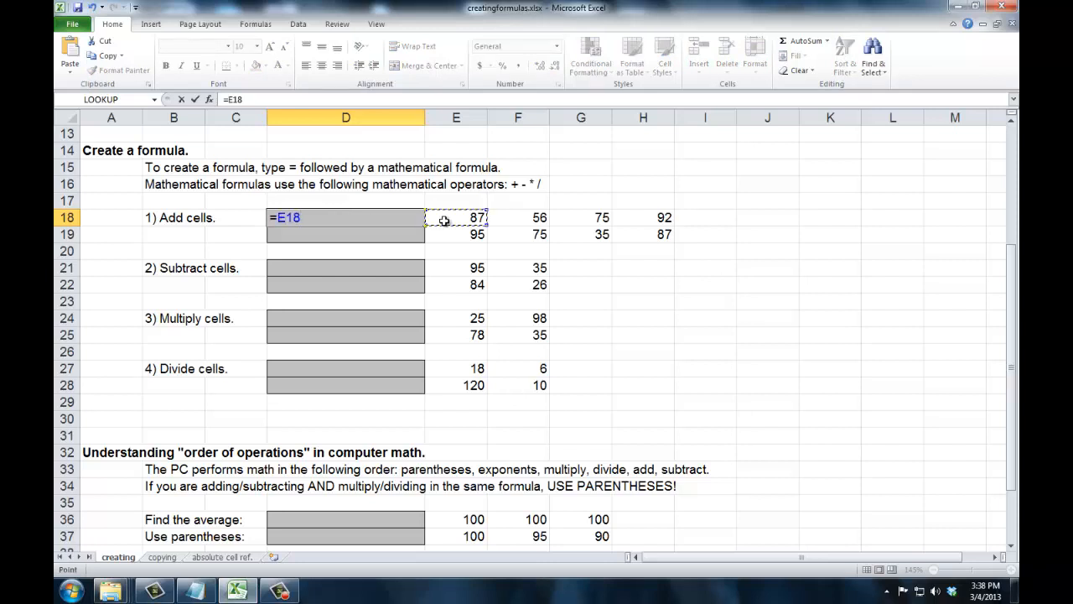
{"action": "type", "text": "+"}
{"action": "left_click", "coordinate": [520, 218]}
{"action": "type", "text": "+"}
{"action": "left_click", "coordinate": [571, 220]}
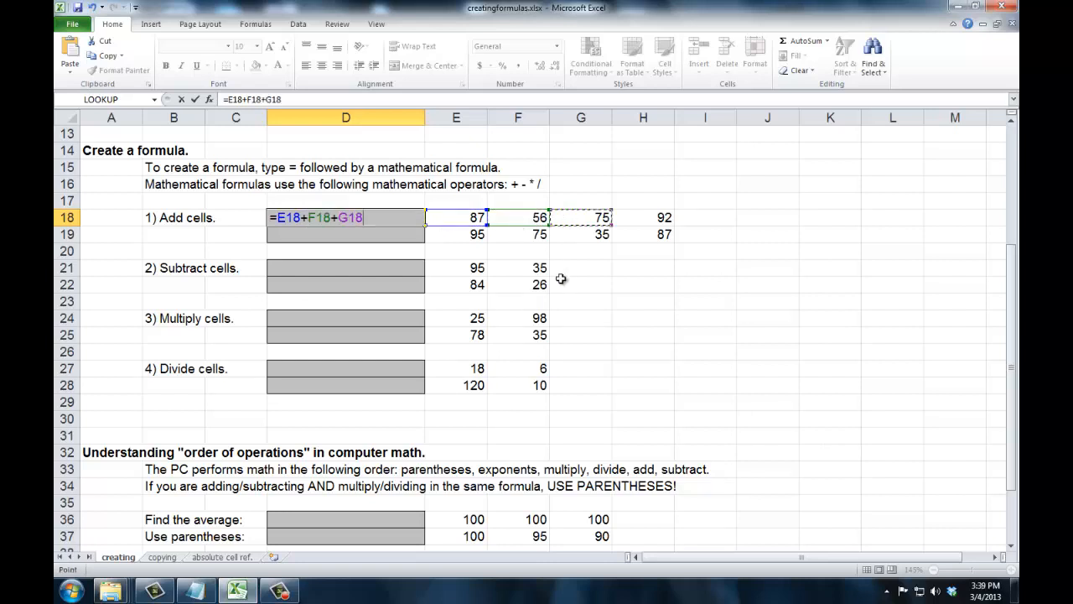
{"action": "type", "text": "+"}
{"action": "left_click", "coordinate": [658, 223]}
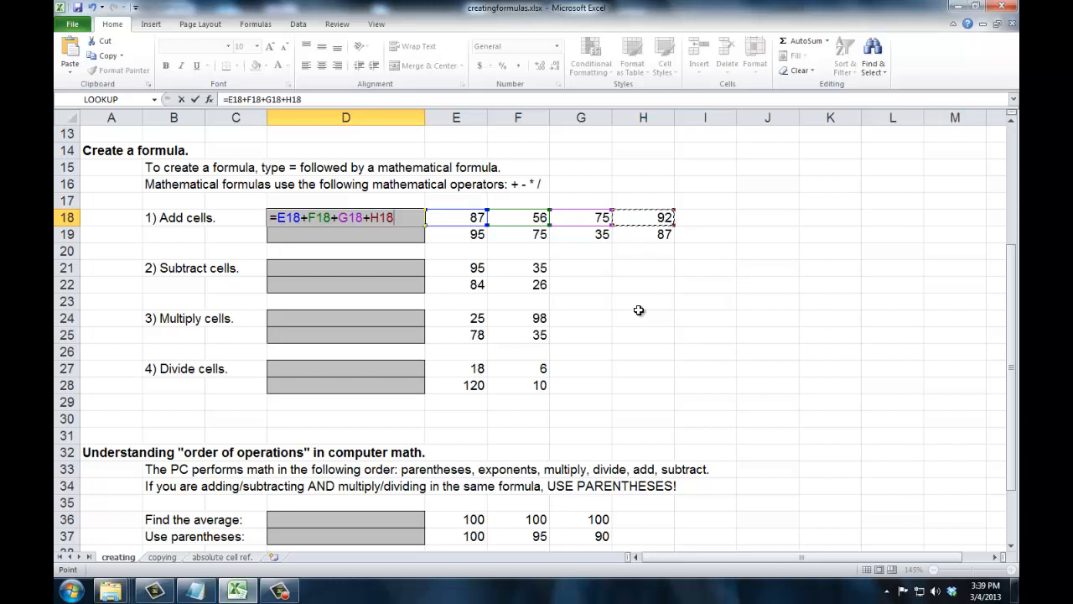
{"action": "key", "text": "Tab"}
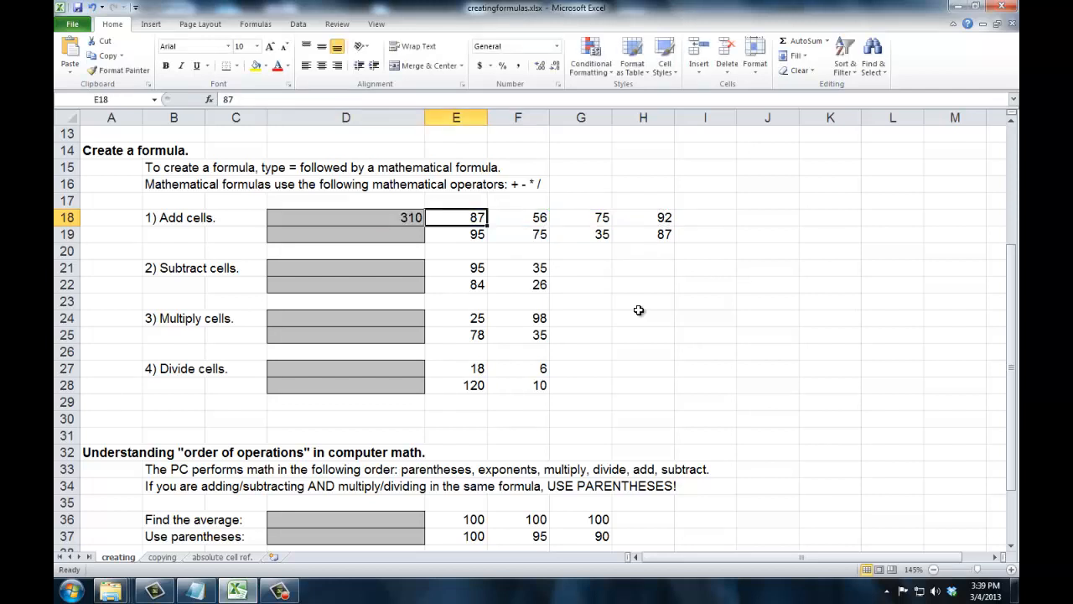
Change E18's value to 90
{"action": "key", "text": "Left"}
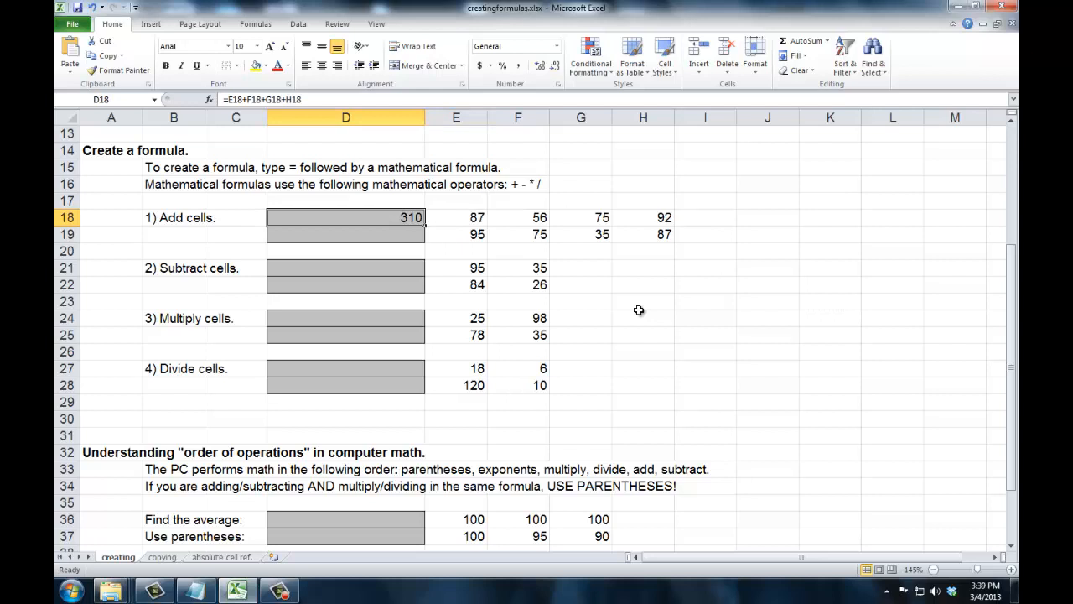
{"action": "key", "text": "Right"}
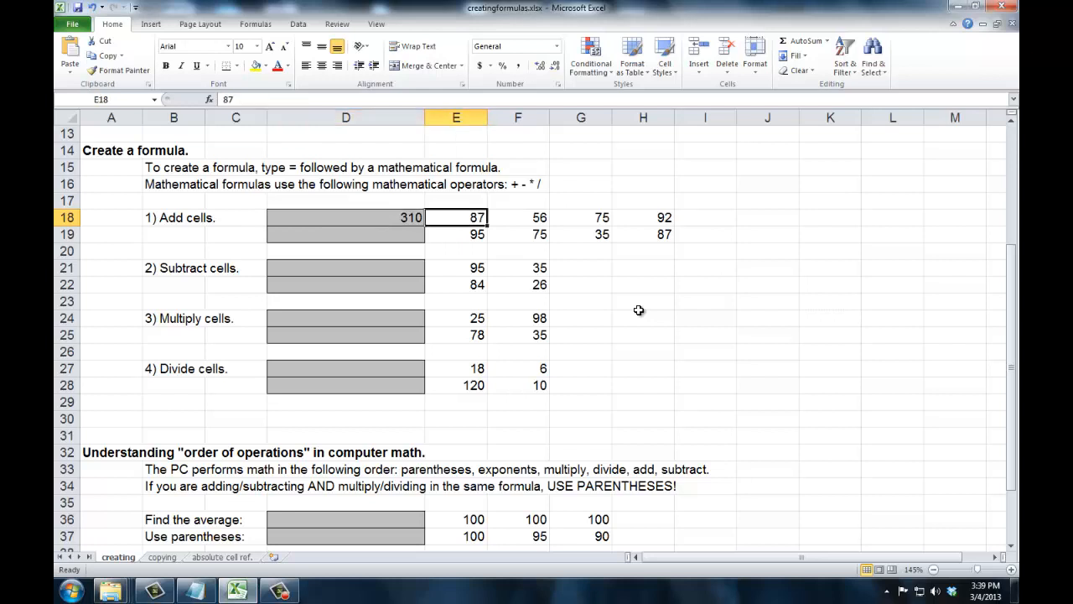
{"action": "type", "text": "90"}
{"action": "key", "text": "Right"}
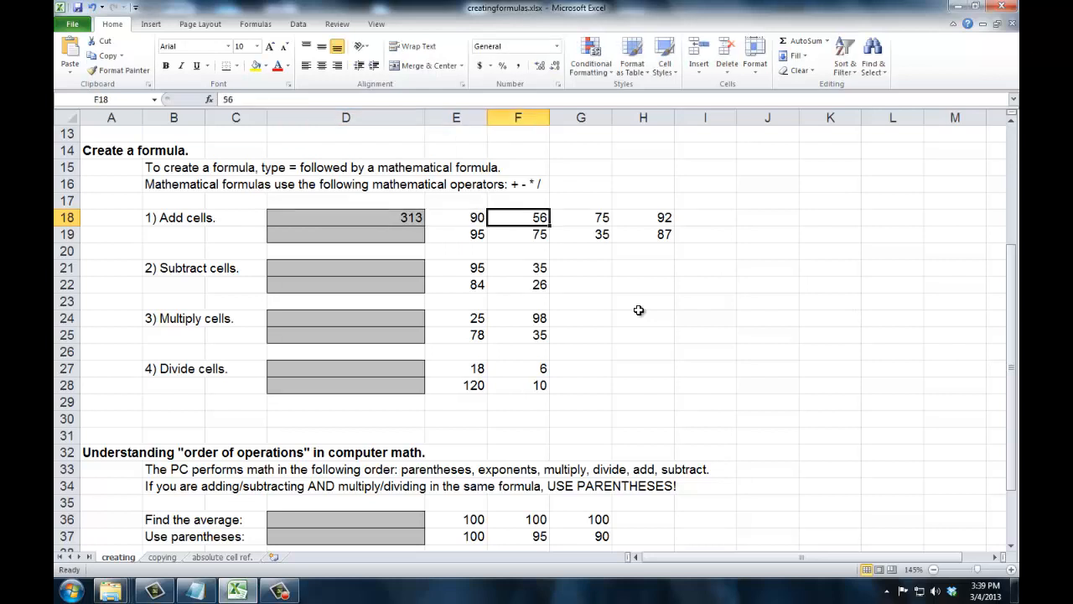
{"action": "key", "text": "Left"}
{"action": "key", "text": "Left"}
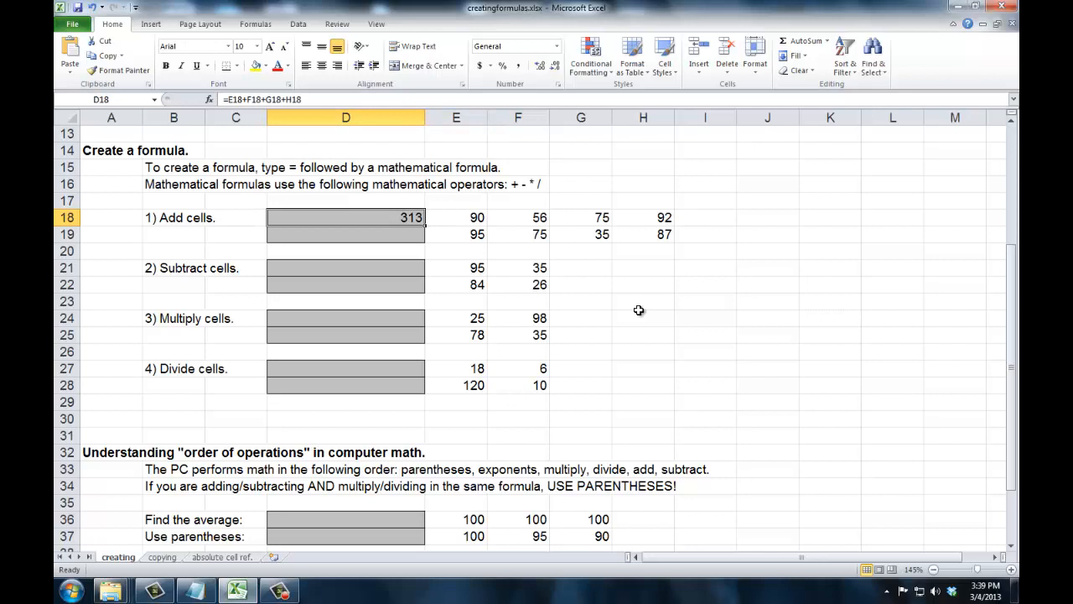
{"action": "key", "text": "Right"}
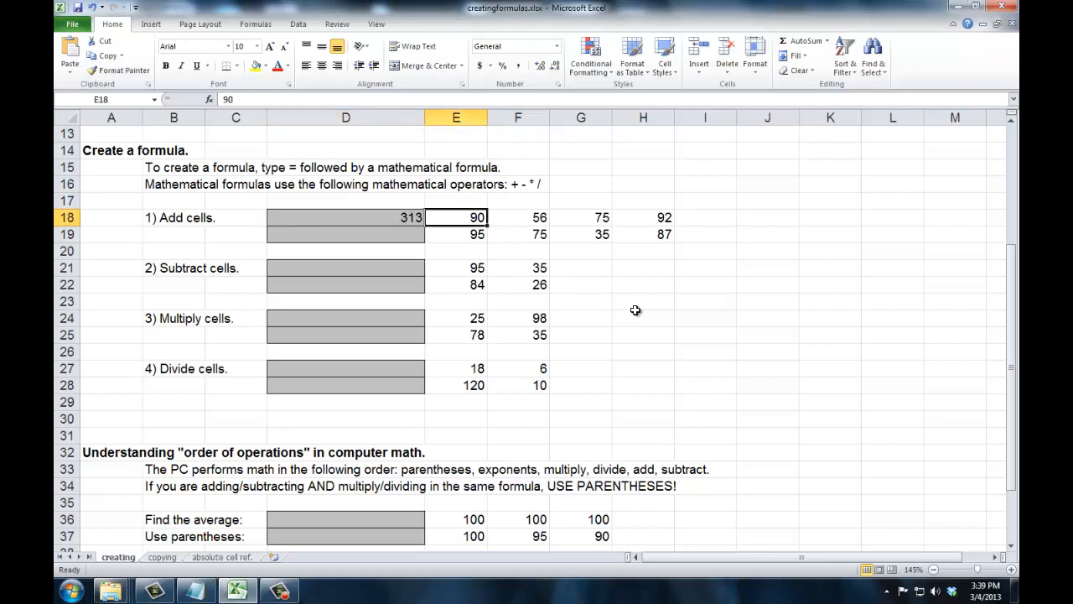
Clear E18 through H18 and re-enter the values 90, 78, 78 and 67 across those cells
{"action": "left_click_drag", "start_coordinate": [476, 221], "coordinate": [642, 220]}
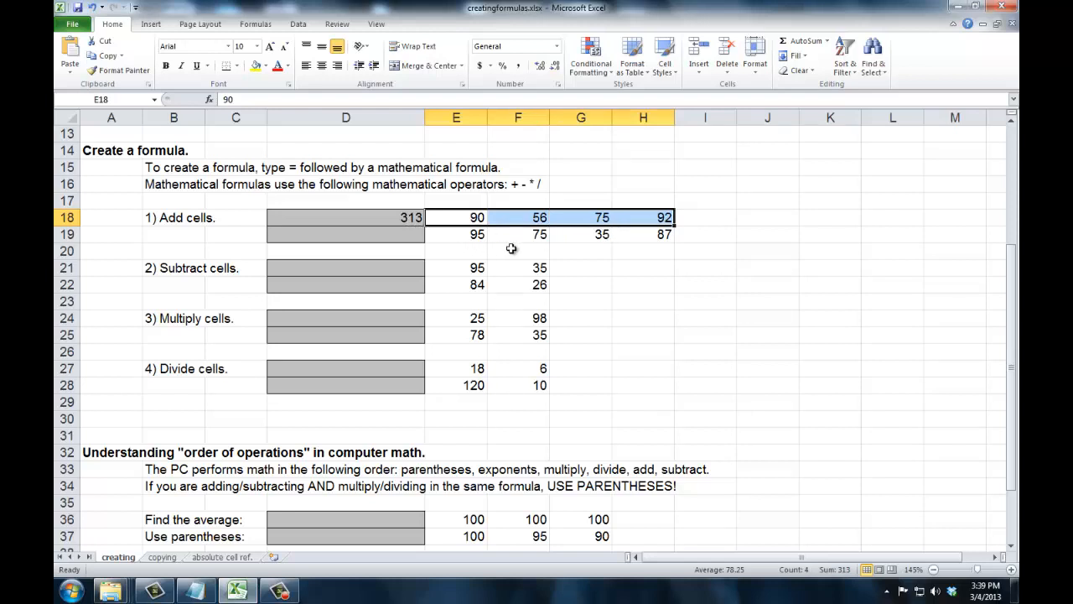
{"action": "key", "text": "Delete"}
{"action": "key", "text": "Left"}
{"action": "key", "text": "Right"}
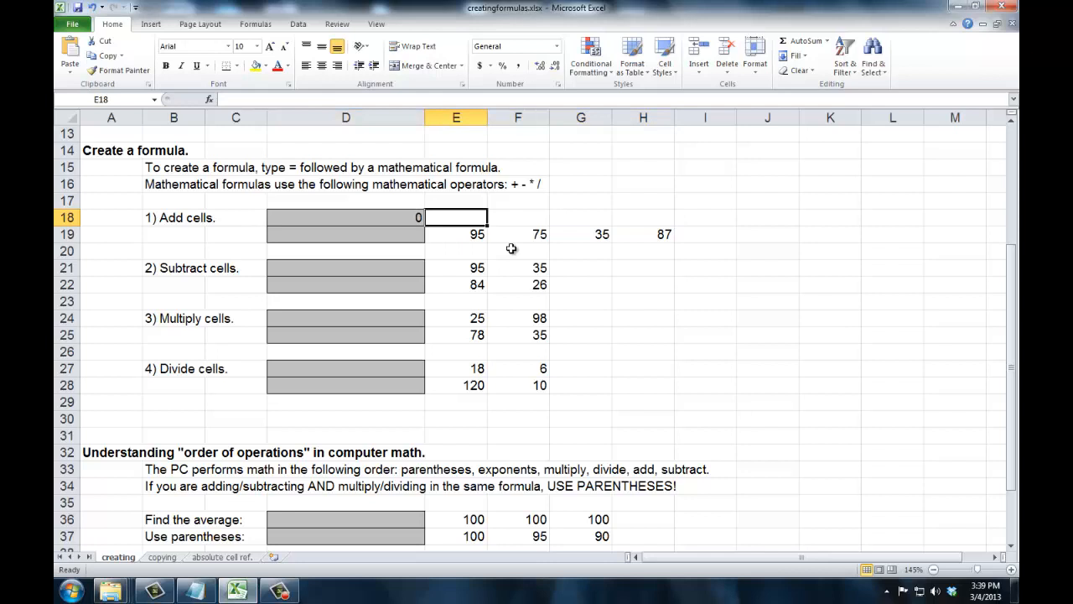
{"action": "type", "text": "90"}
{"action": "key", "text": "Tab"}
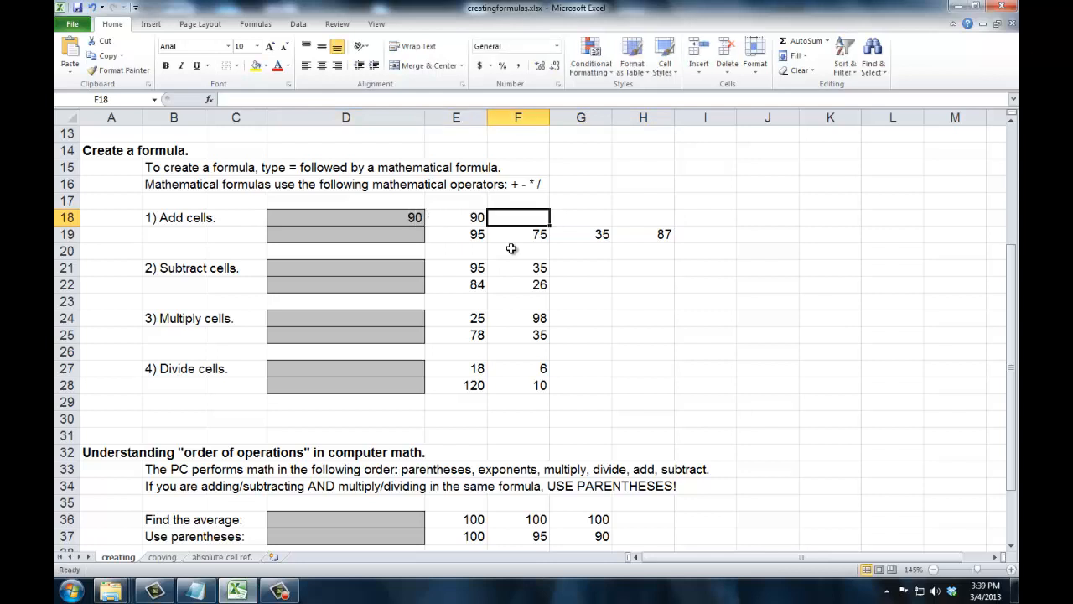
{"action": "type", "text": "78"}
{"action": "key", "text": "Tab"}
{"action": "type", "text": "78"}
{"action": "key", "text": "Tab"}
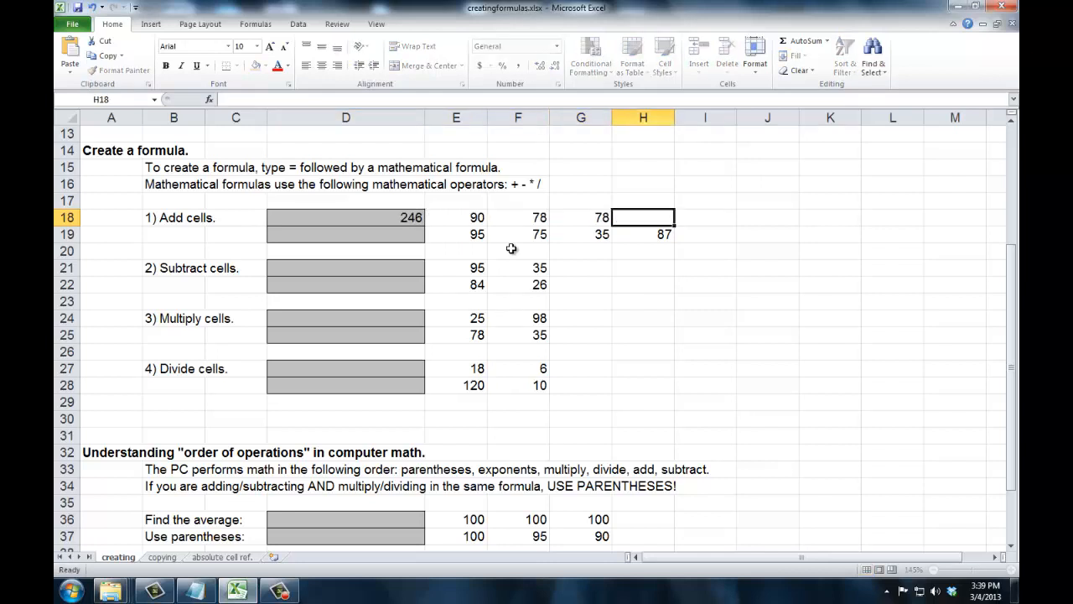
{"action": "type", "text": "67"}
{"action": "key", "text": "Tab"}
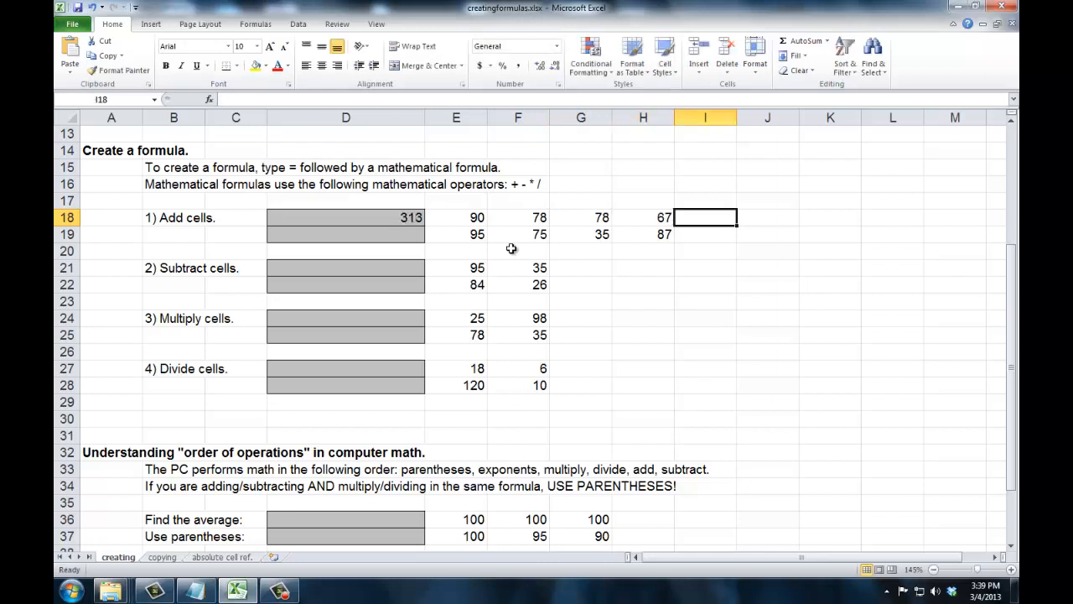
{"action": "left_click", "coordinate": [400, 216]}
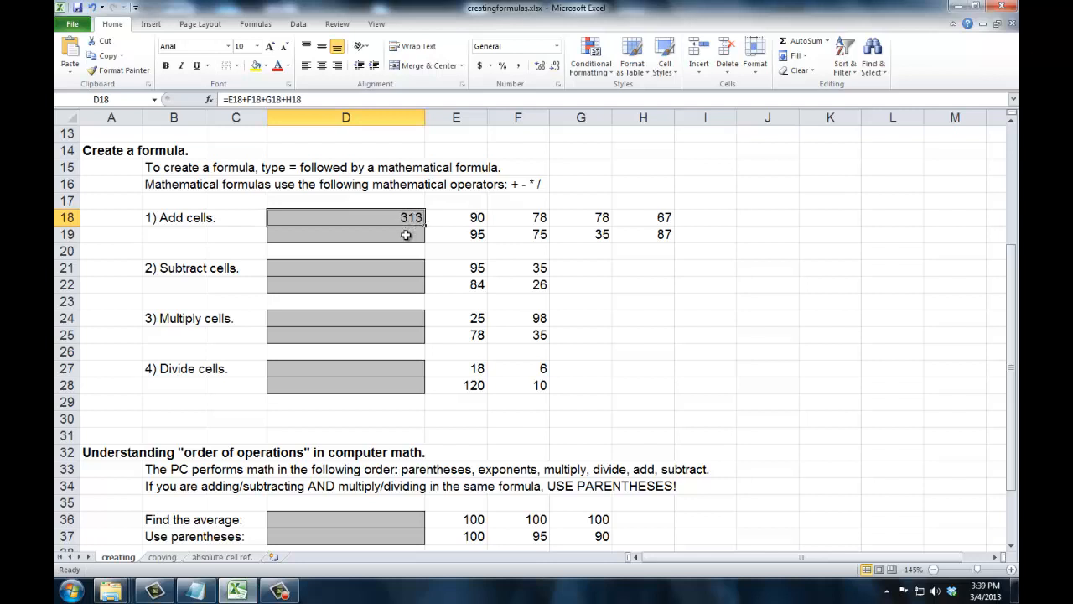
Build a formula in D21 subtracting F21 from E21 by pointing at the cells
{"action": "left_click", "coordinate": [392, 268]}
{"action": "type", "text": "="}
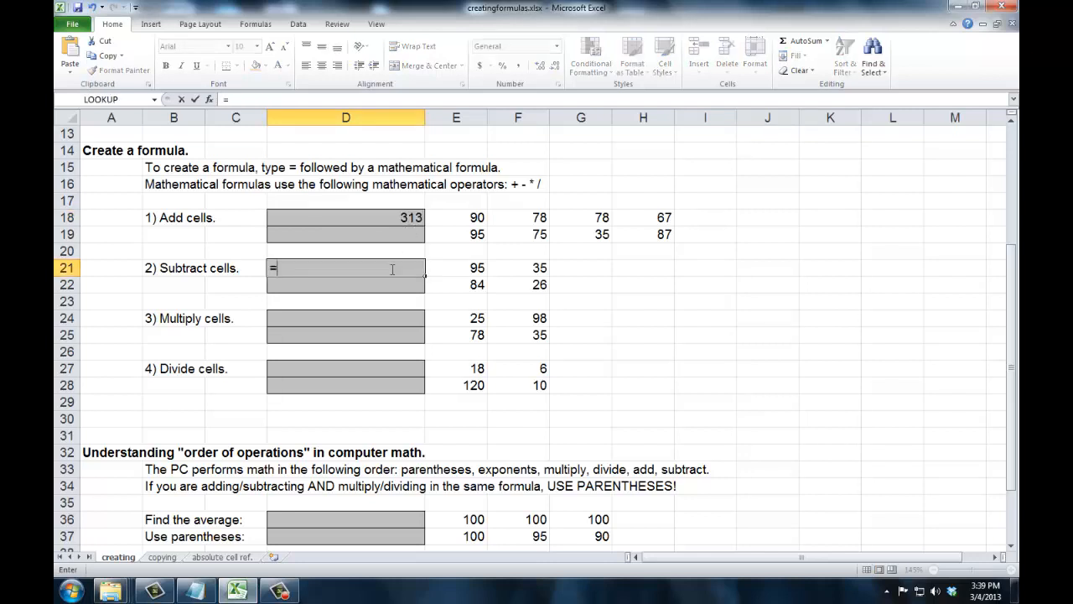
{"action": "left_click", "coordinate": [471, 268]}
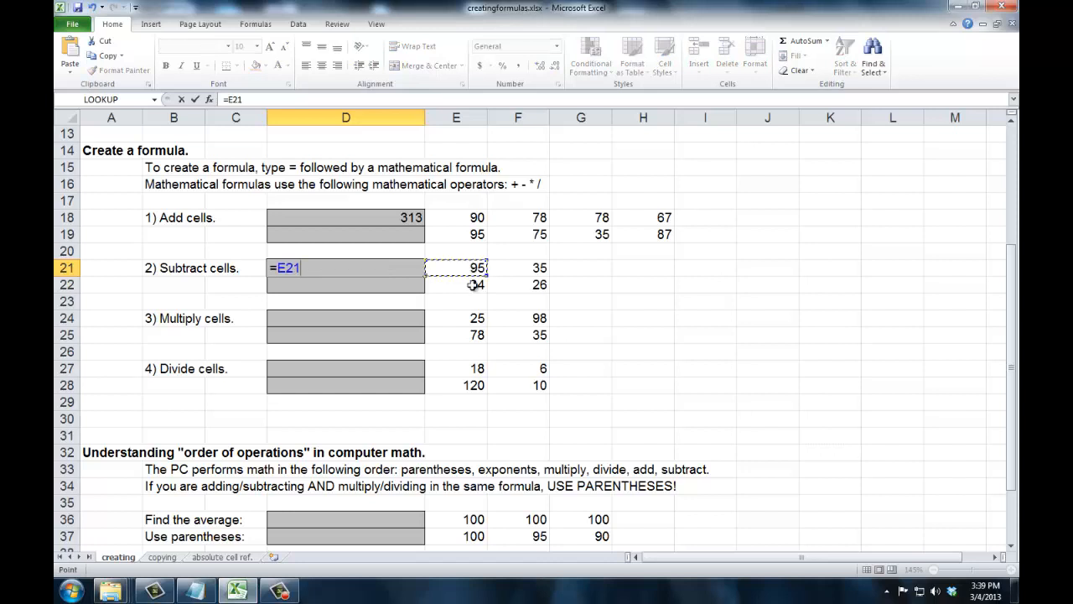
{"action": "type", "text": "-"}
{"action": "left_click", "coordinate": [514, 268]}
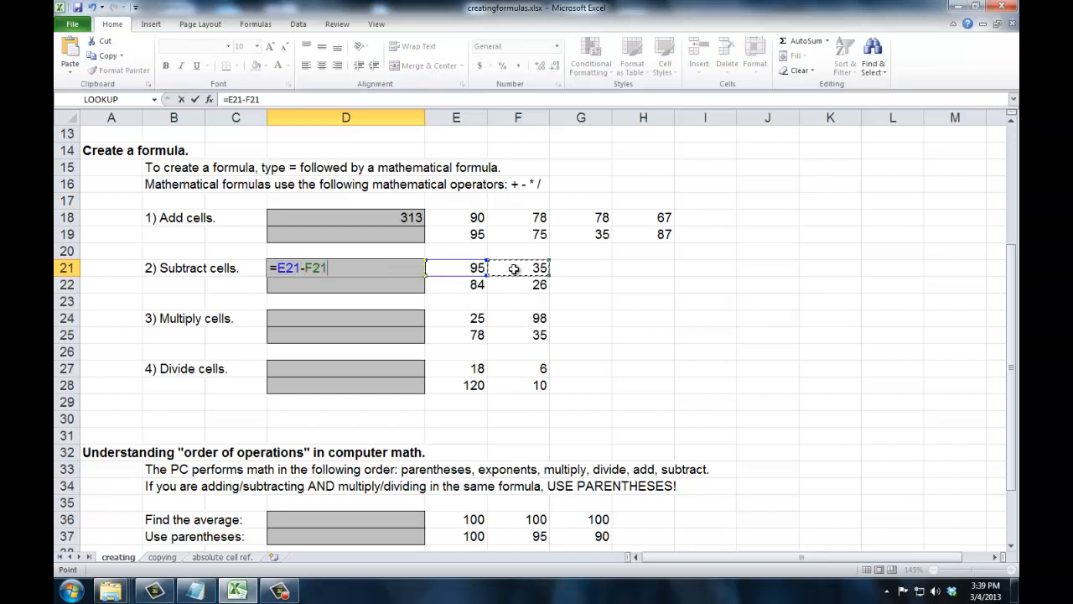
{"action": "key", "text": "Tab"}
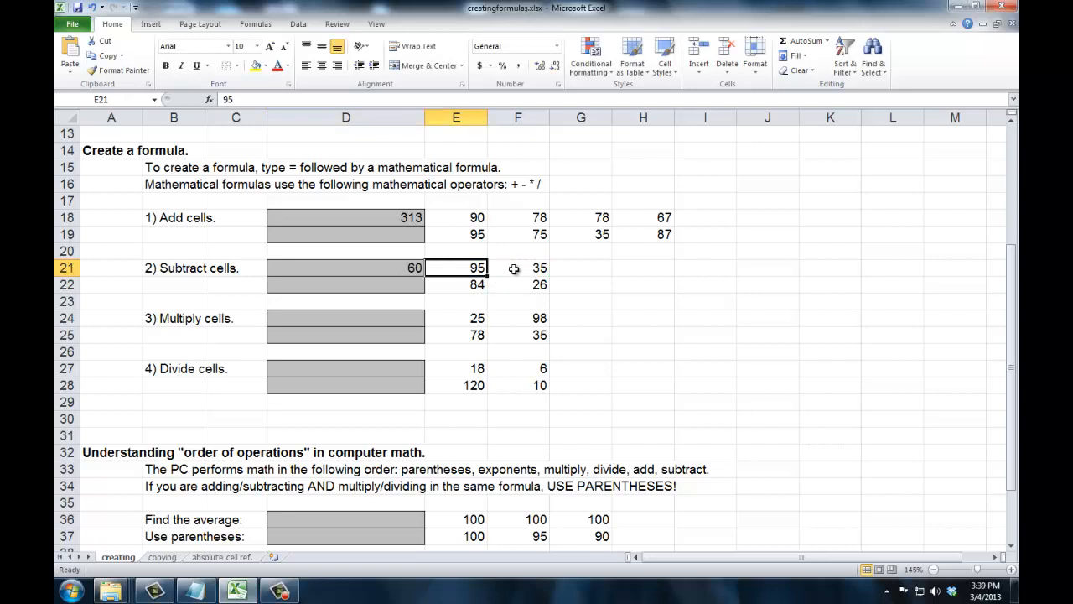
Build a formula in D24 multiplying E24 by F24 by pointing at the cells
{"action": "left_click", "coordinate": [392, 327]}
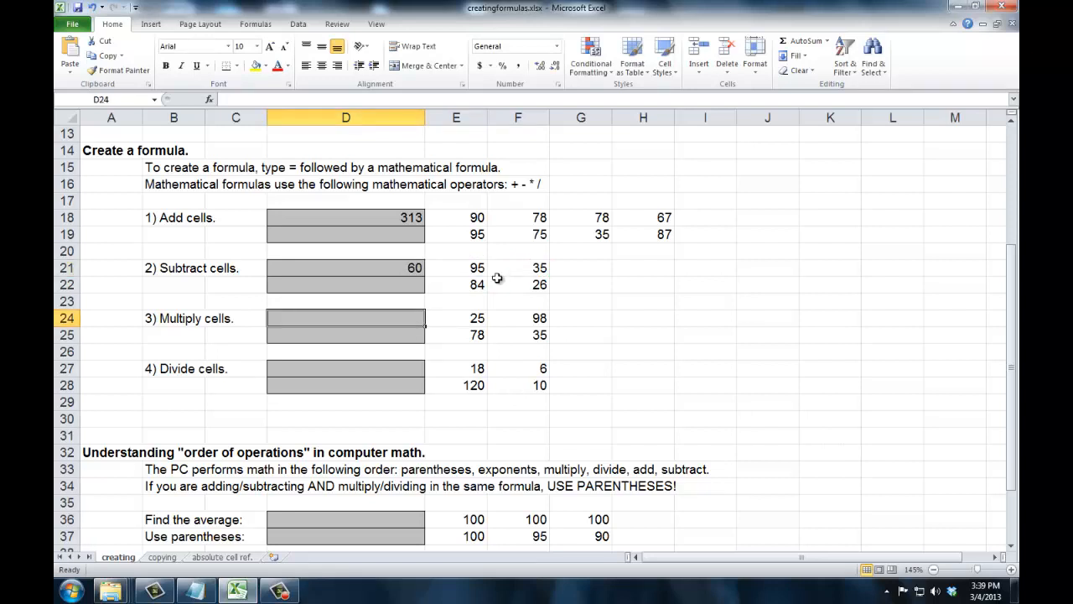
{"action": "type", "text": "="}
{"action": "left_click", "coordinate": [462, 318]}
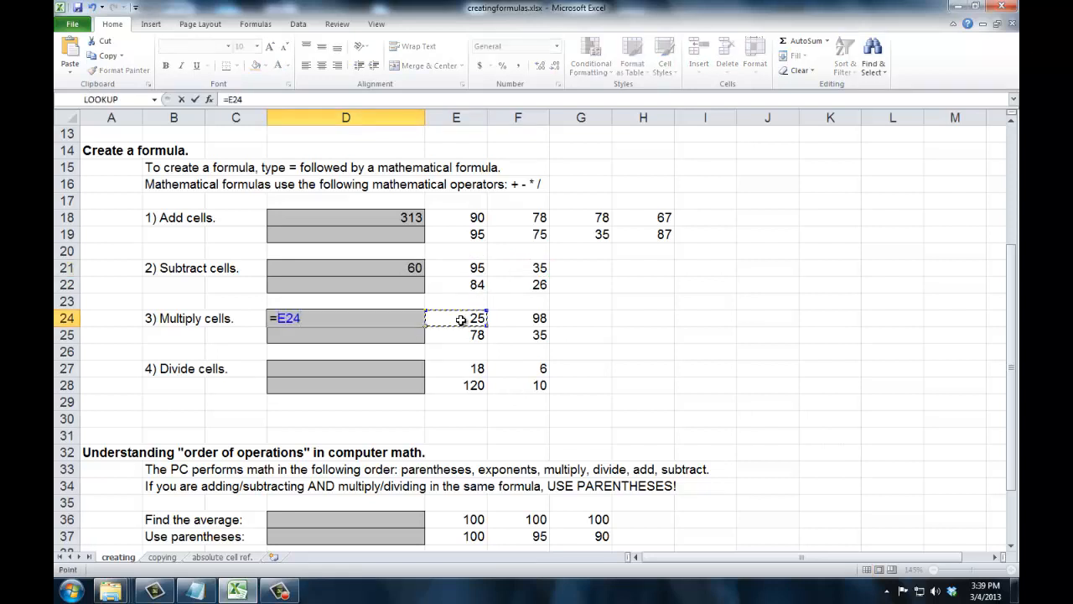
{"action": "type", "text": "*"}
{"action": "left_click", "coordinate": [518, 315]}
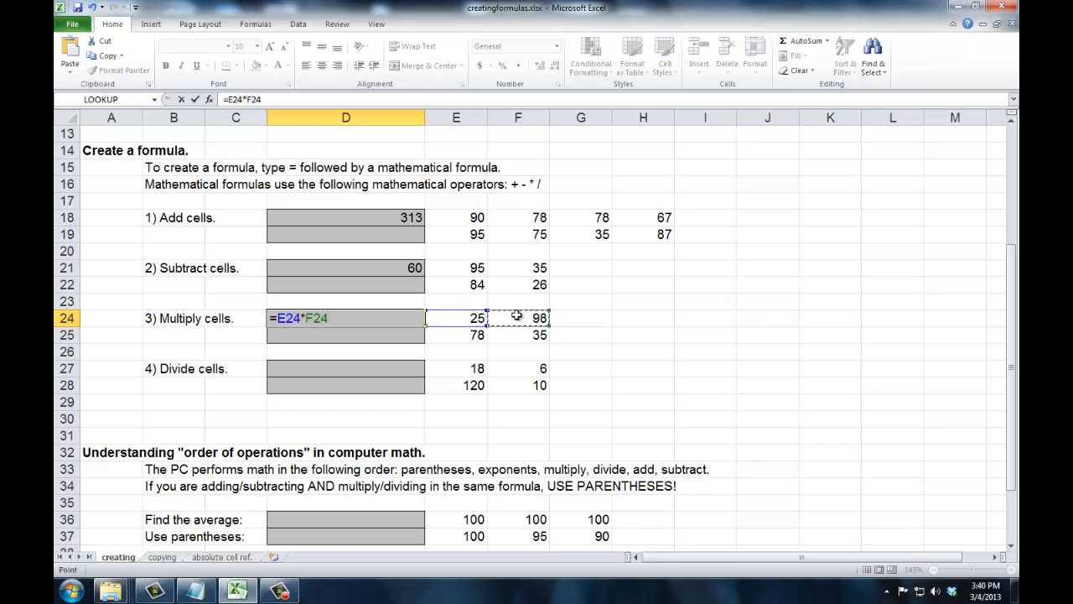
{"action": "key", "text": "Tab"}
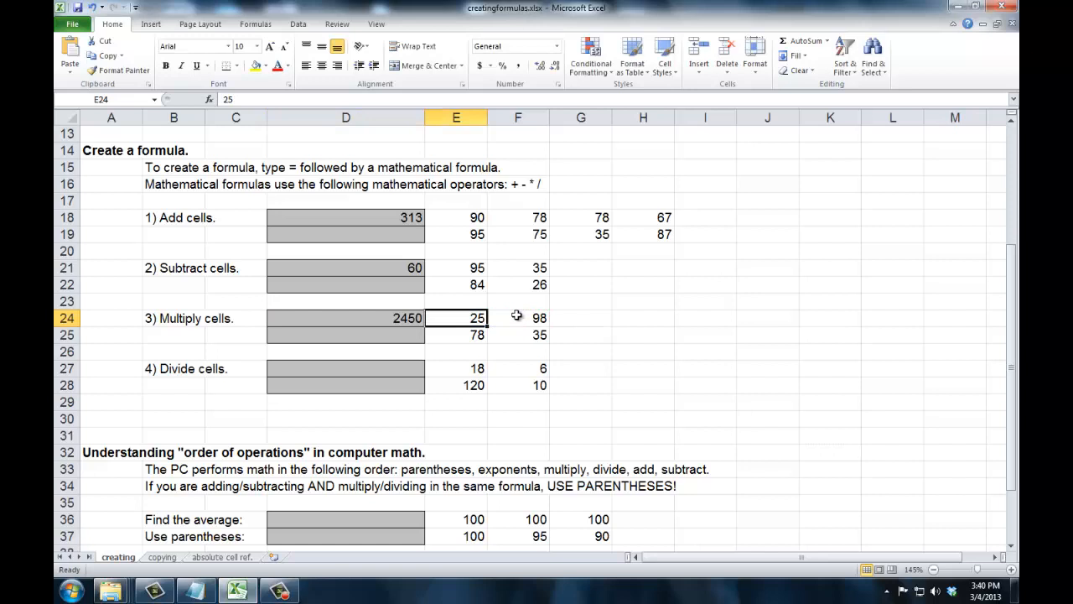
Format D24 as Number with 0 decimal places and the 1000 separator
{"action": "left_click", "coordinate": [371, 322]}
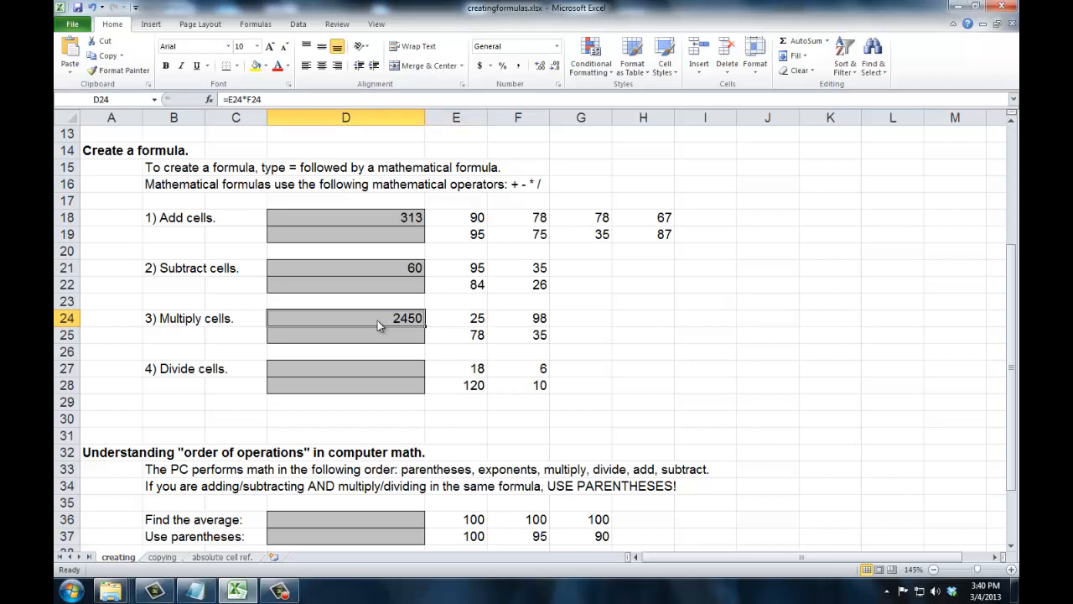
{"action": "right_click", "coordinate": [379, 322]}
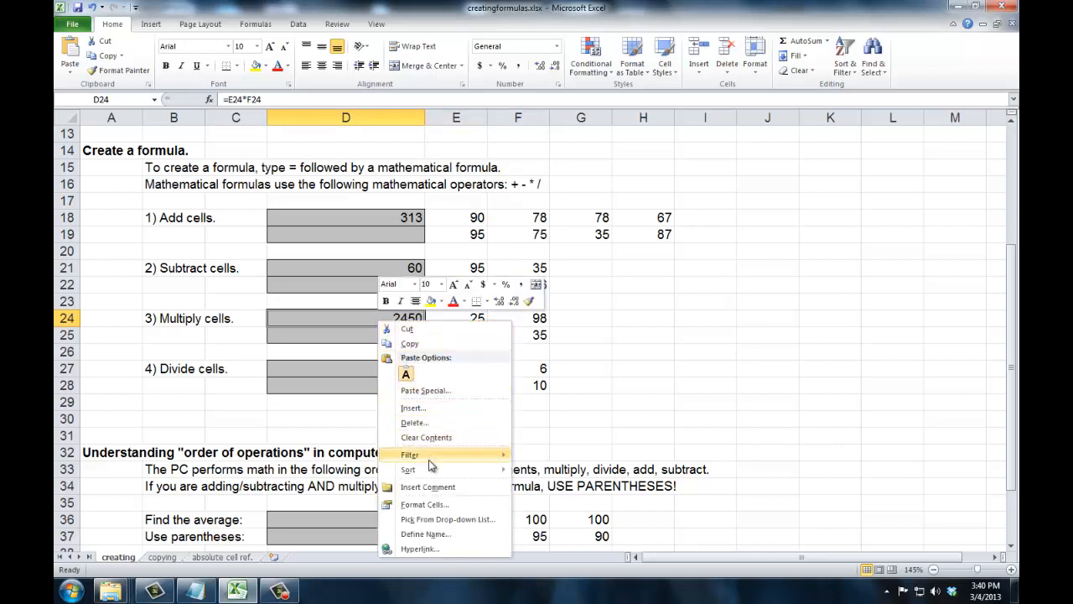
{"action": "left_click", "coordinate": [426, 504]}
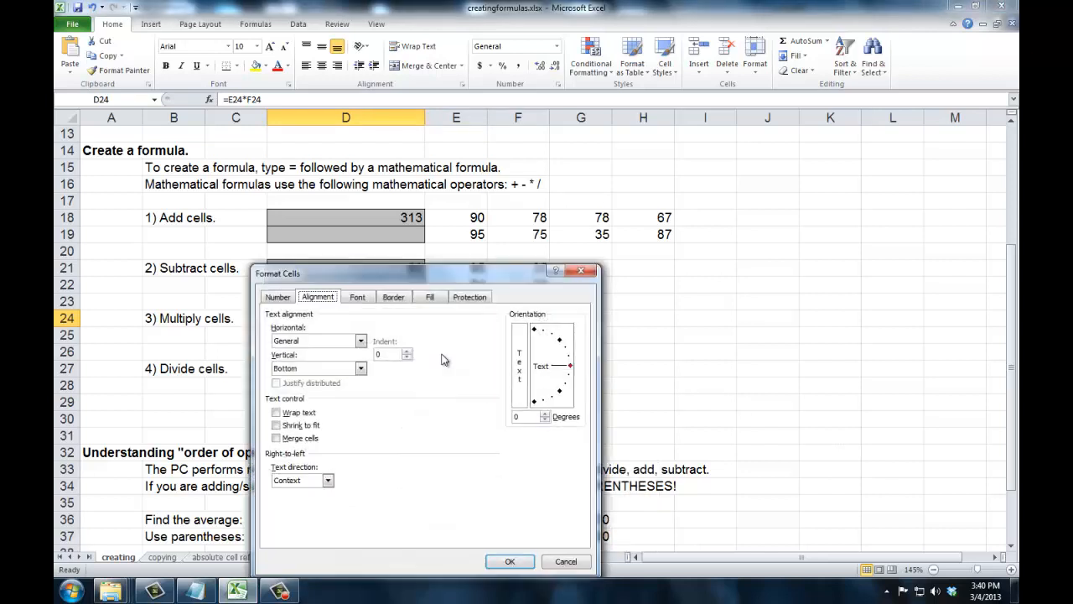
{"action": "left_click", "coordinate": [278, 297]}
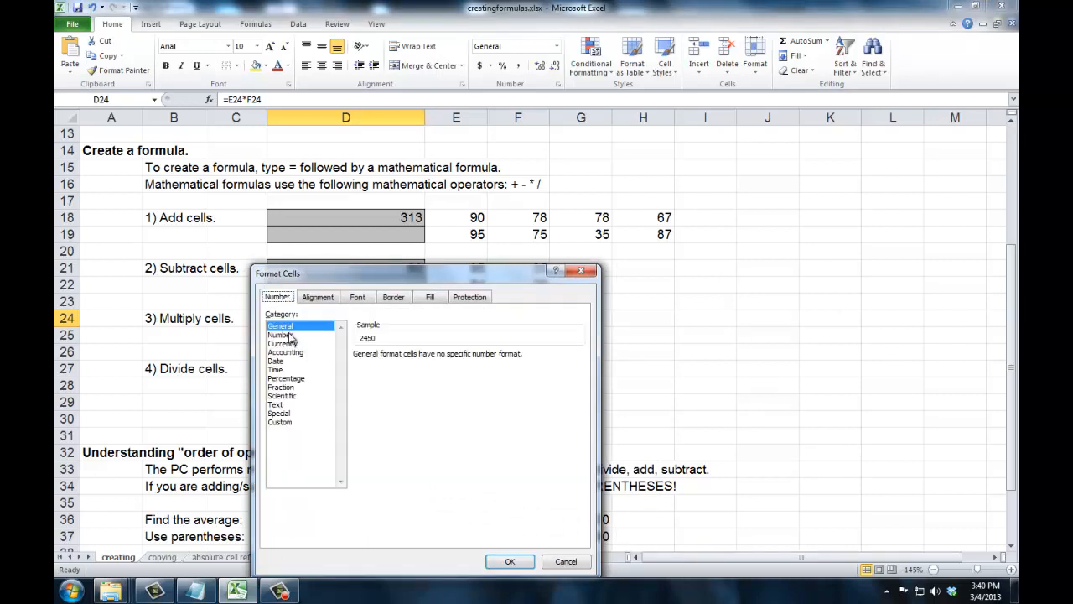
{"action": "left_click", "coordinate": [292, 335]}
{"action": "left_click", "coordinate": [442, 358]}
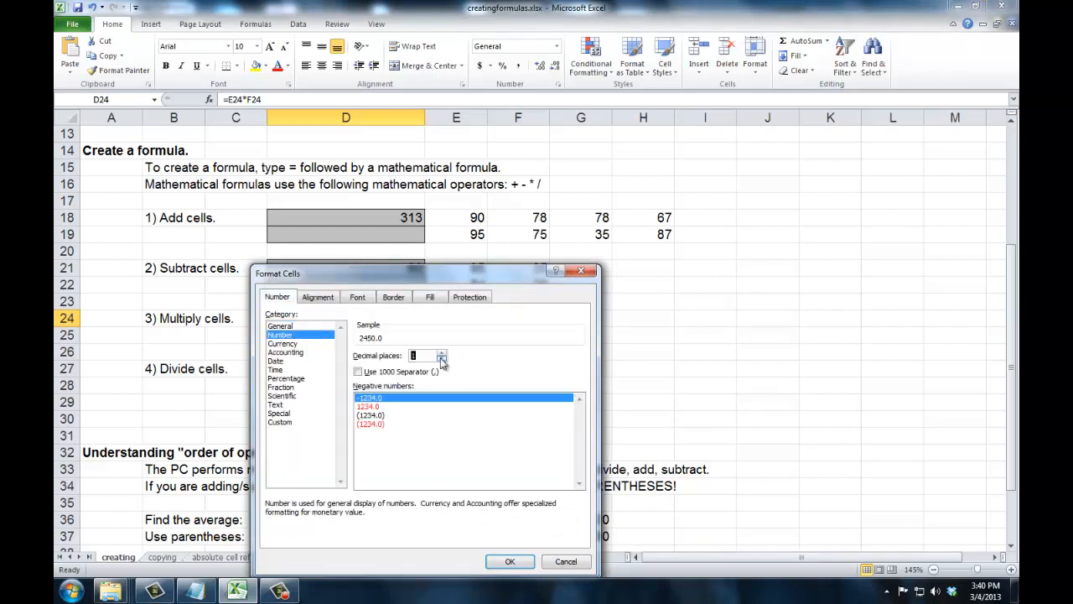
{"action": "left_click", "coordinate": [442, 358]}
{"action": "left_click", "coordinate": [360, 372]}
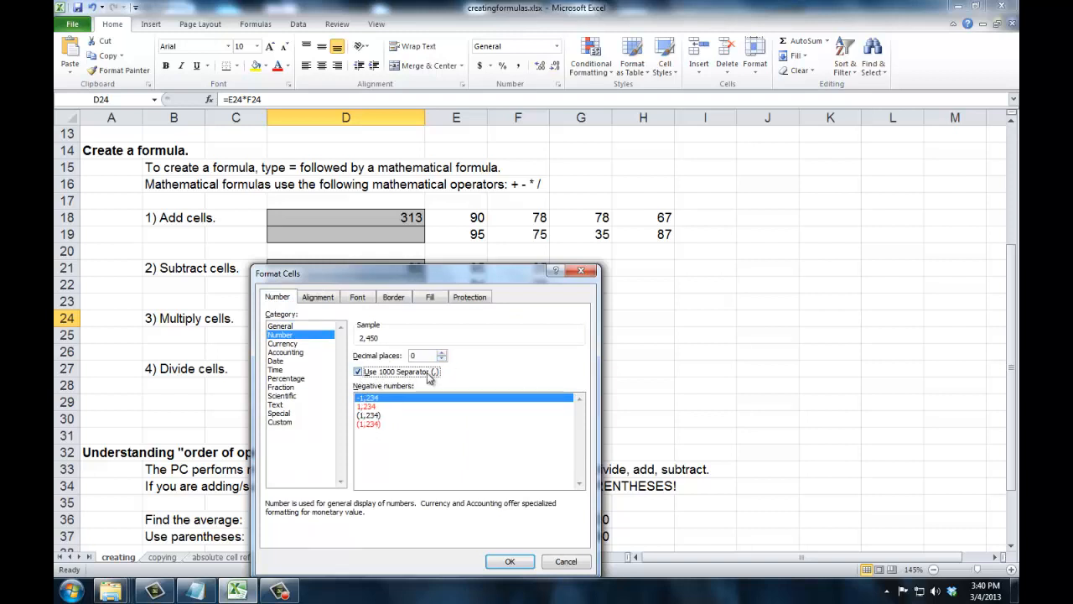
{"action": "left_click", "coordinate": [510, 561]}
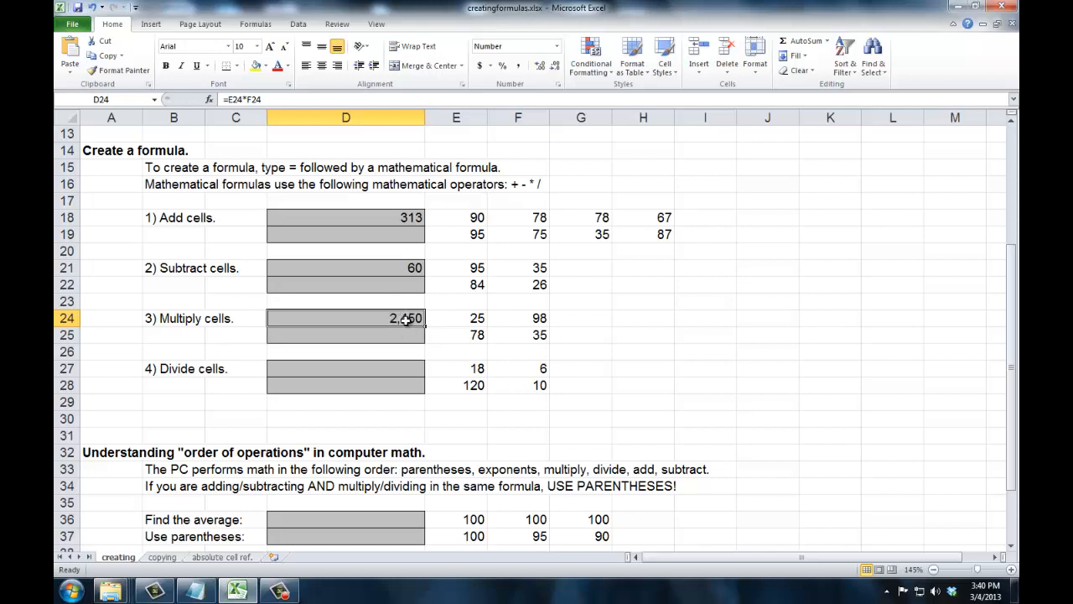
Build a formula in D27 dividing E27 by F27 by pointing at the cells
{"action": "left_click", "coordinate": [402, 369]}
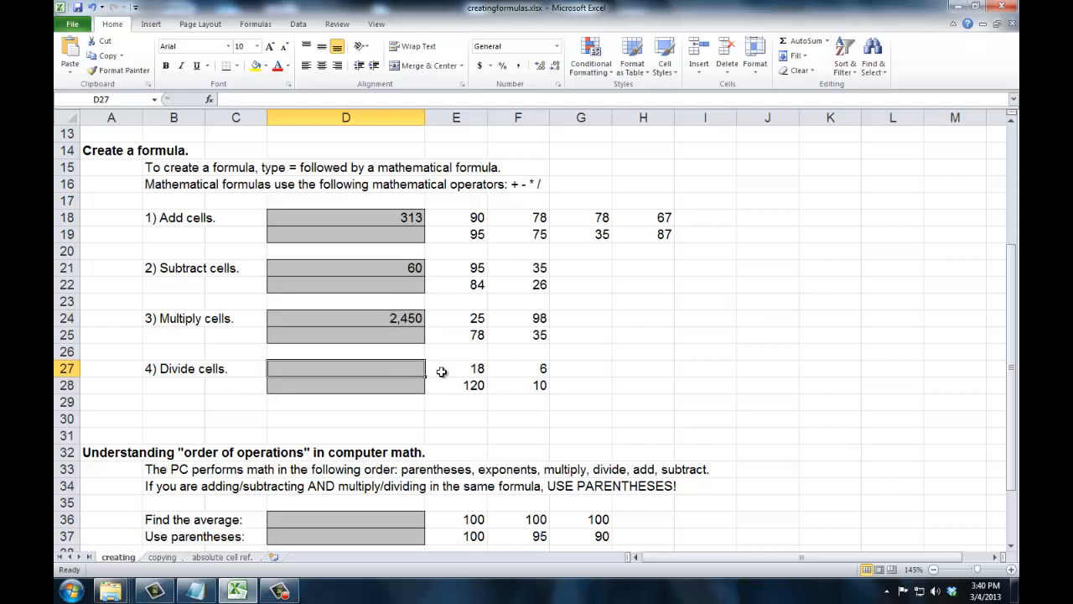
{"action": "type", "text": "="}
{"action": "left_click", "coordinate": [443, 370]}
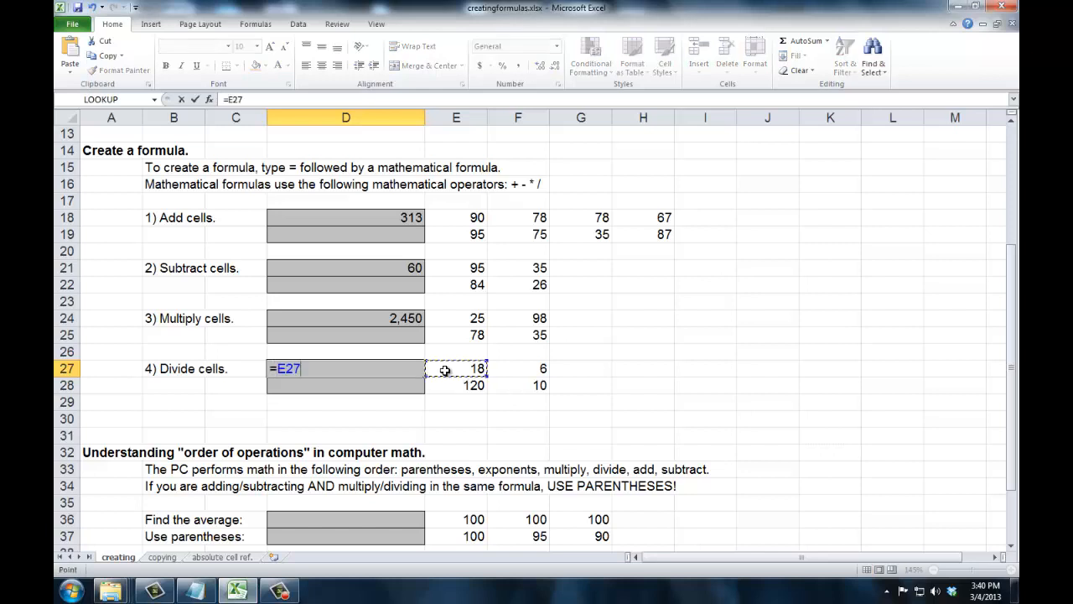
{"action": "type", "text": "/"}
{"action": "left_click", "coordinate": [519, 367]}
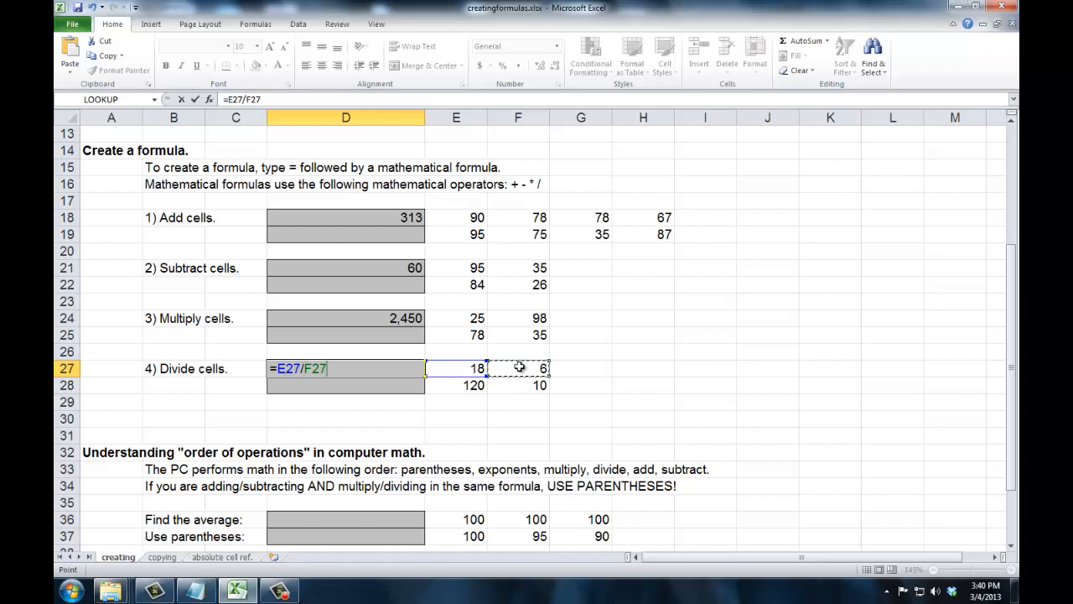
{"action": "key", "text": "Tab"}
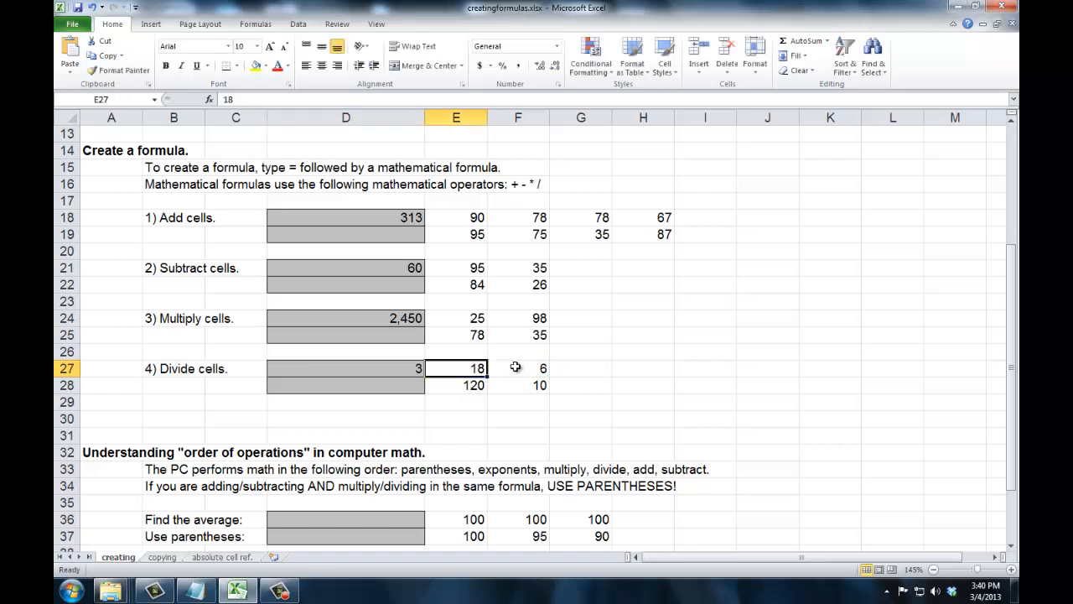
{"action": "left_click", "coordinate": [414, 368]}
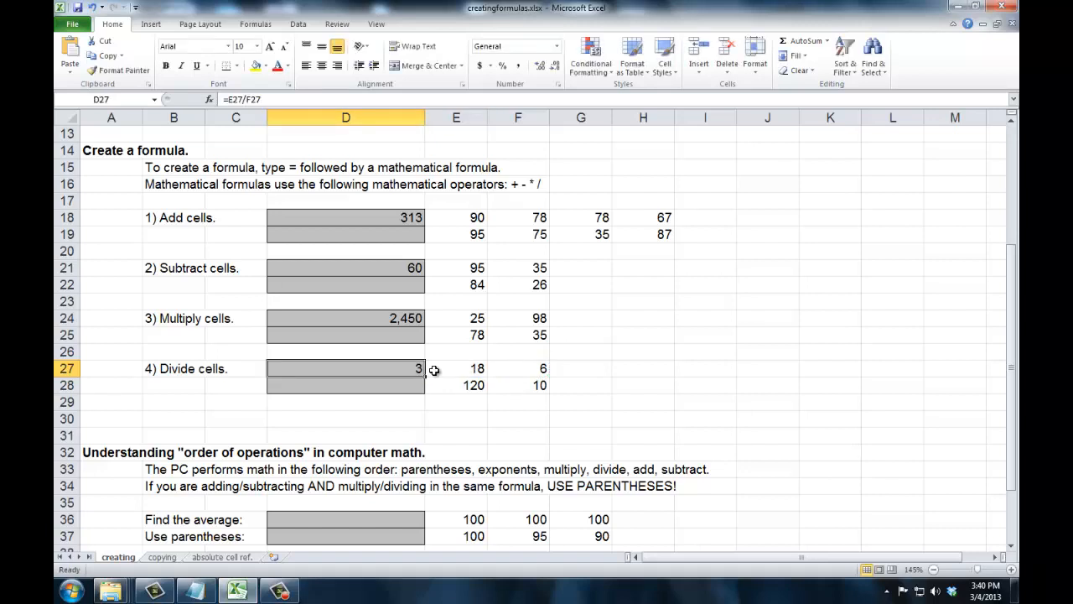
Change F27's value to 0
{"action": "left_click", "coordinate": [513, 370]}
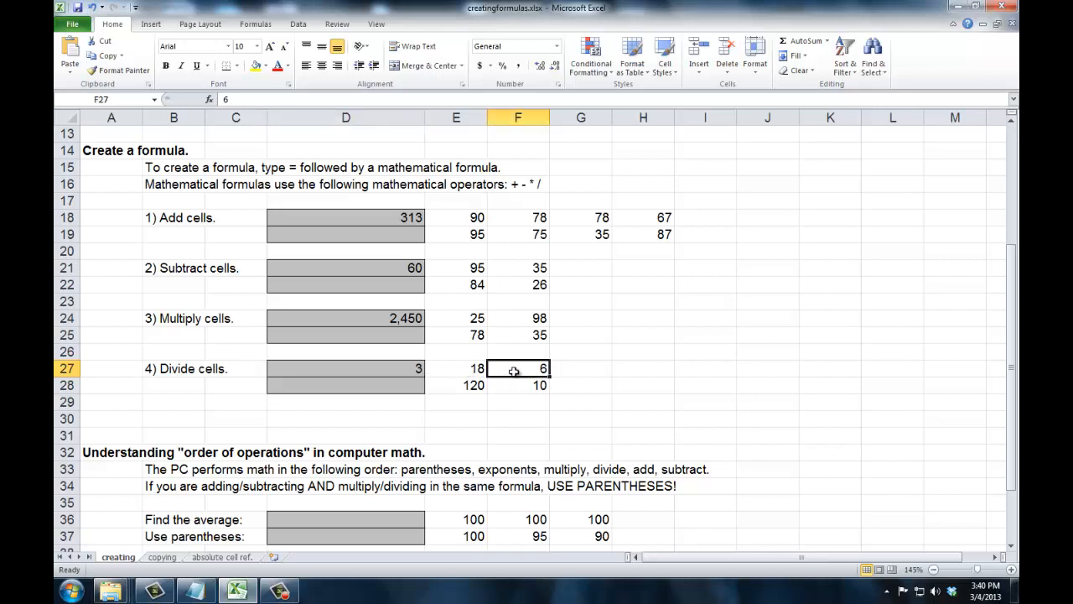
{"action": "type", "text": "0"}
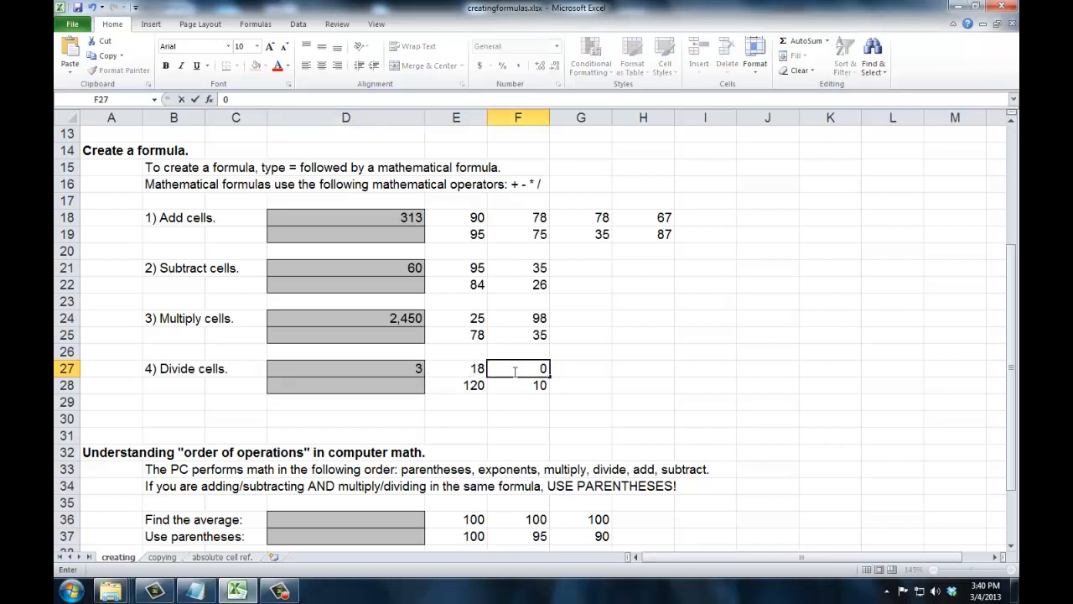
{"action": "key", "text": "Tab"}
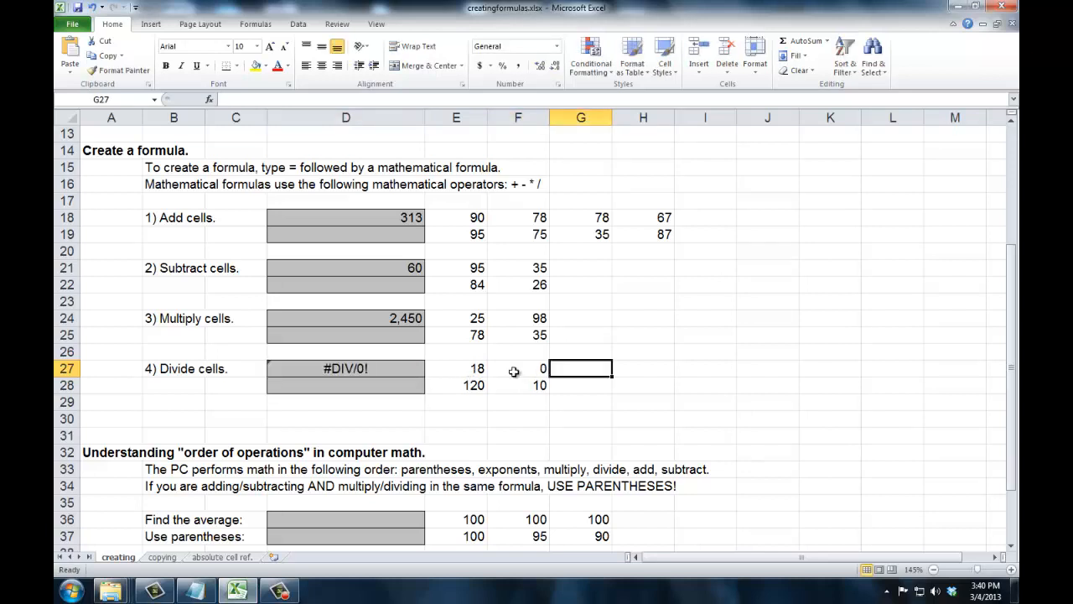
Change F27's value to 1
{"action": "left_click", "coordinate": [340, 371]}
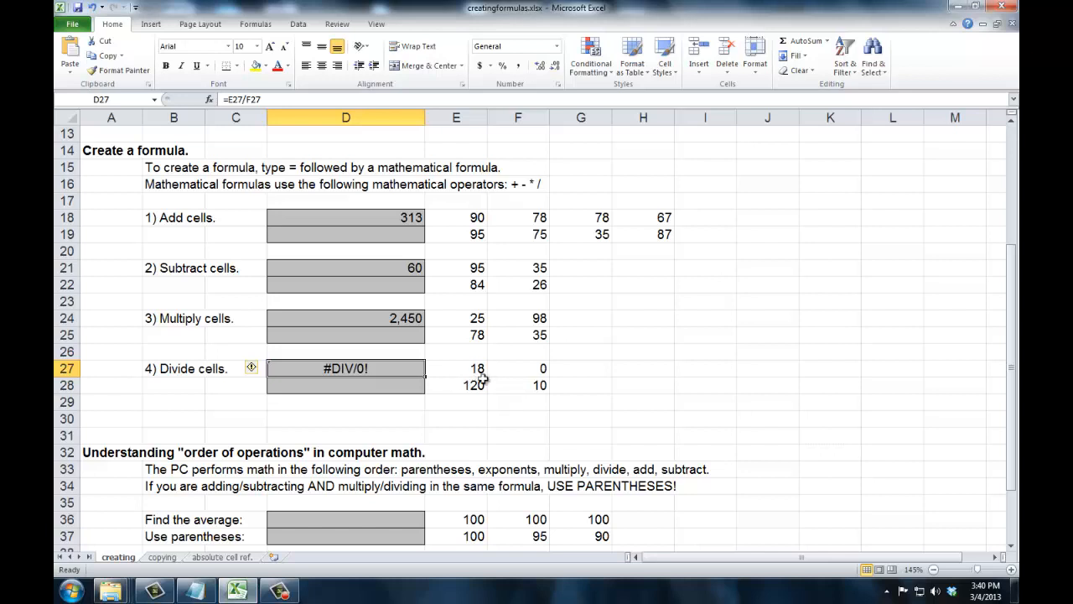
{"action": "left_click", "coordinate": [507, 369]}
{"action": "type", "text": "1"}
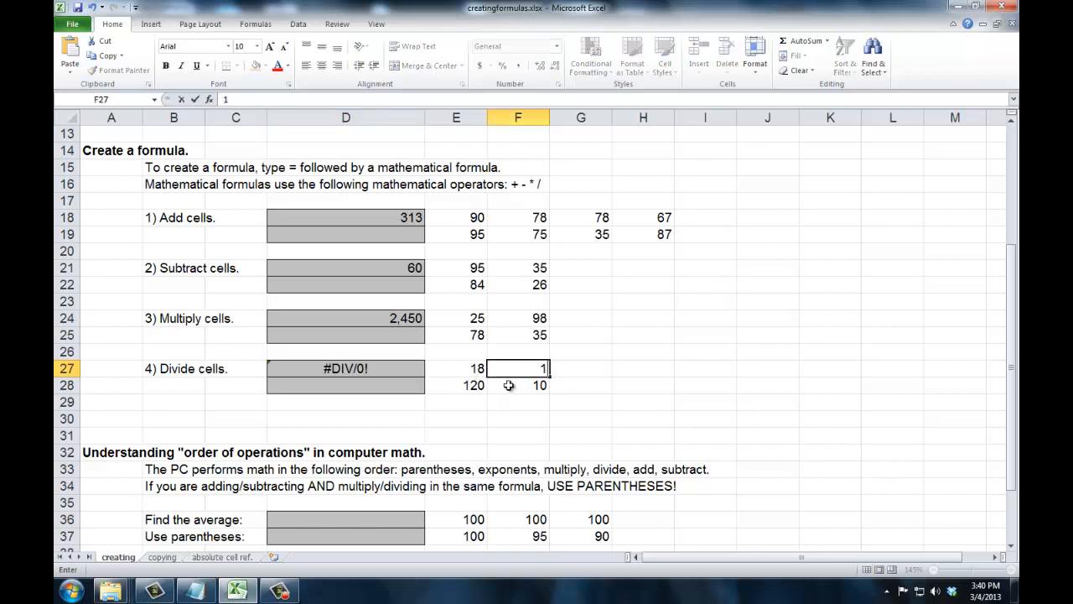
{"action": "key", "text": "Tab"}
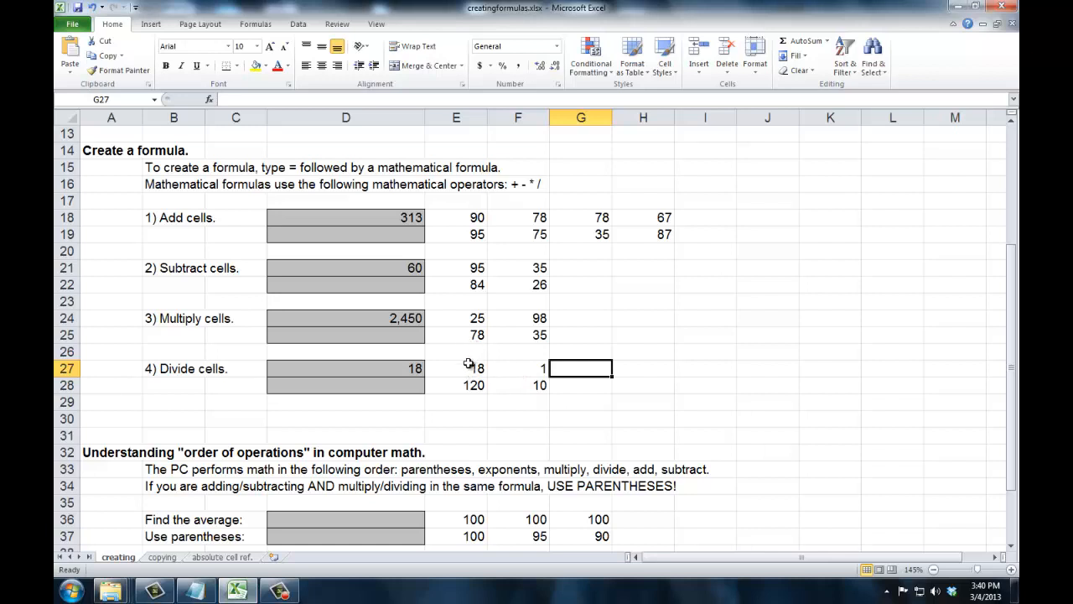
Clear the contents of E27 and F27
{"action": "left_click_drag", "start_coordinate": [468, 365], "coordinate": [513, 367]}
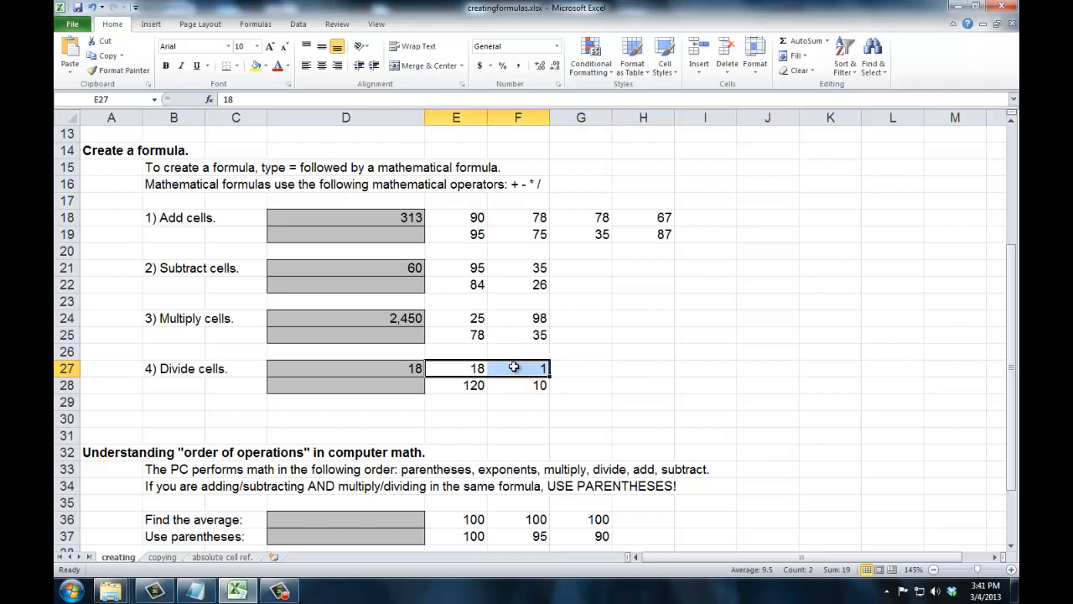
{"action": "key", "text": "Delete"}
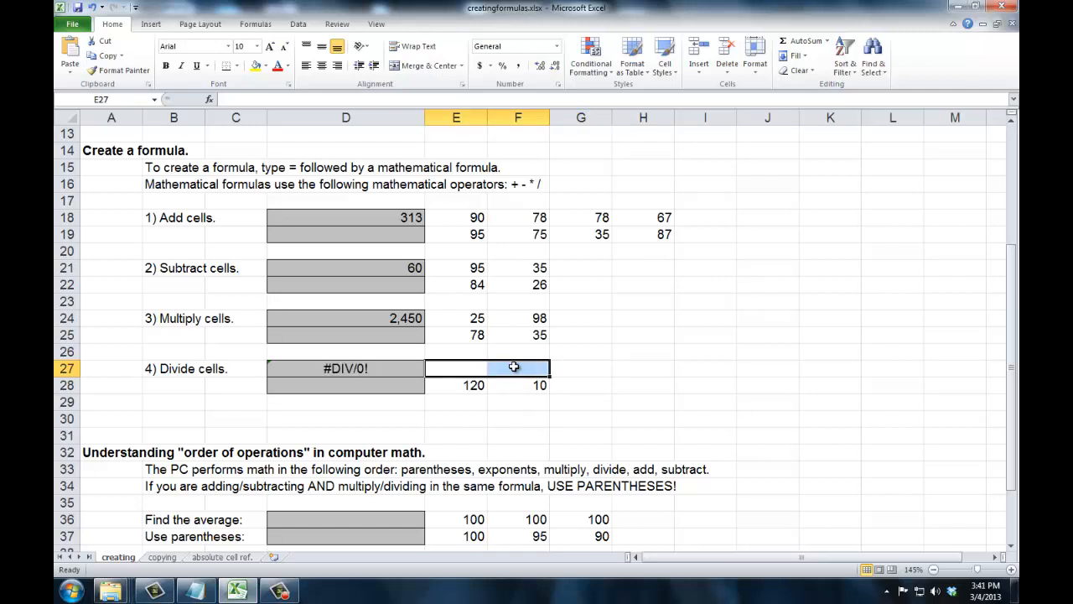
{"action": "key", "text": "Left"}
{"action": "key", "text": "Right"}
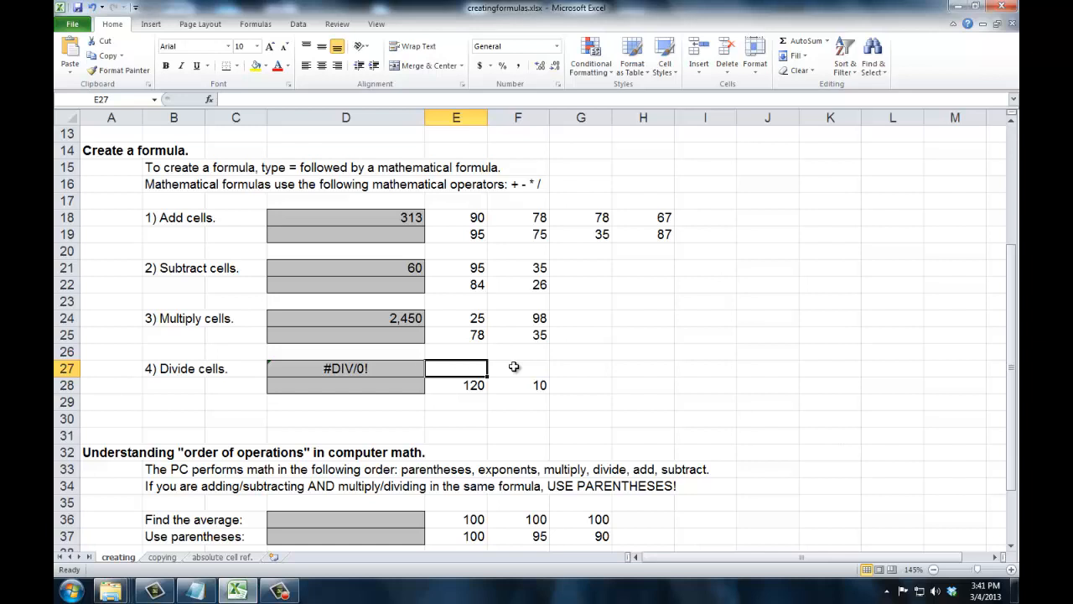
Enter 18 in E27 and 6 in F27
{"action": "type", "text": "18"}
{"action": "key", "text": "Tab"}
{"action": "type", "text": "6"}
{"action": "key", "text": "Tab"}
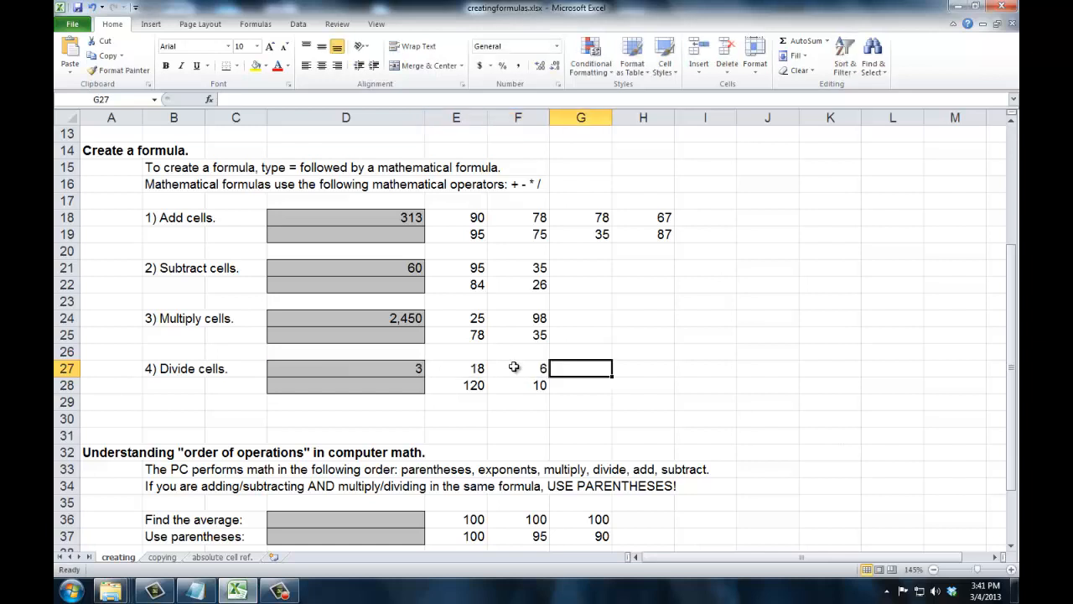
Examine the values in E36 through G36 for the average exercise
{"action": "scroll", "coordinate": [514, 367], "scroll_direction": "down", "scroll_amount": 4}
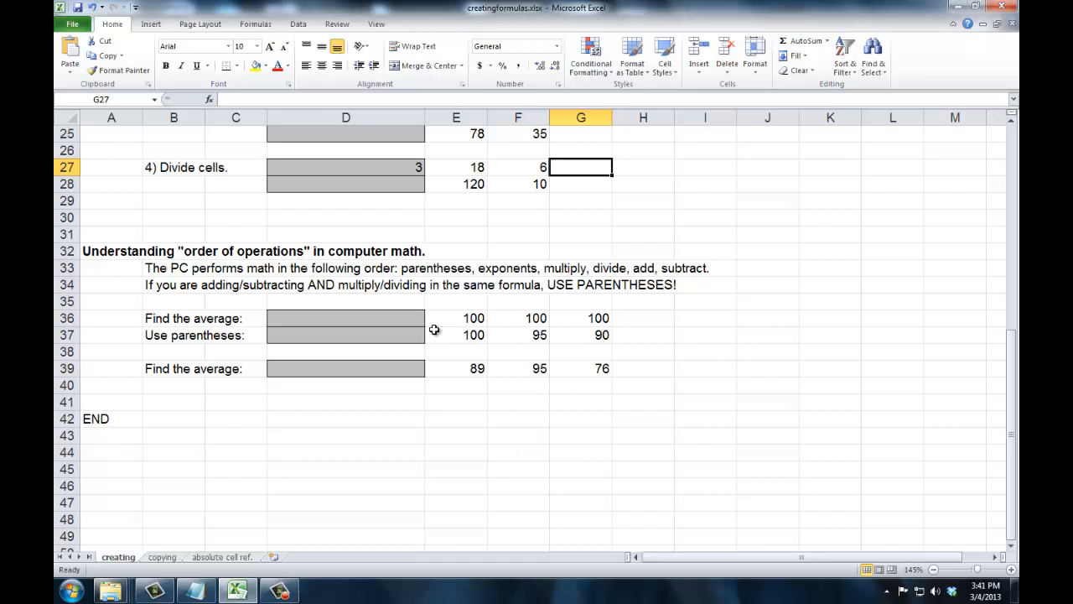
{"action": "left_click", "coordinate": [401, 318]}
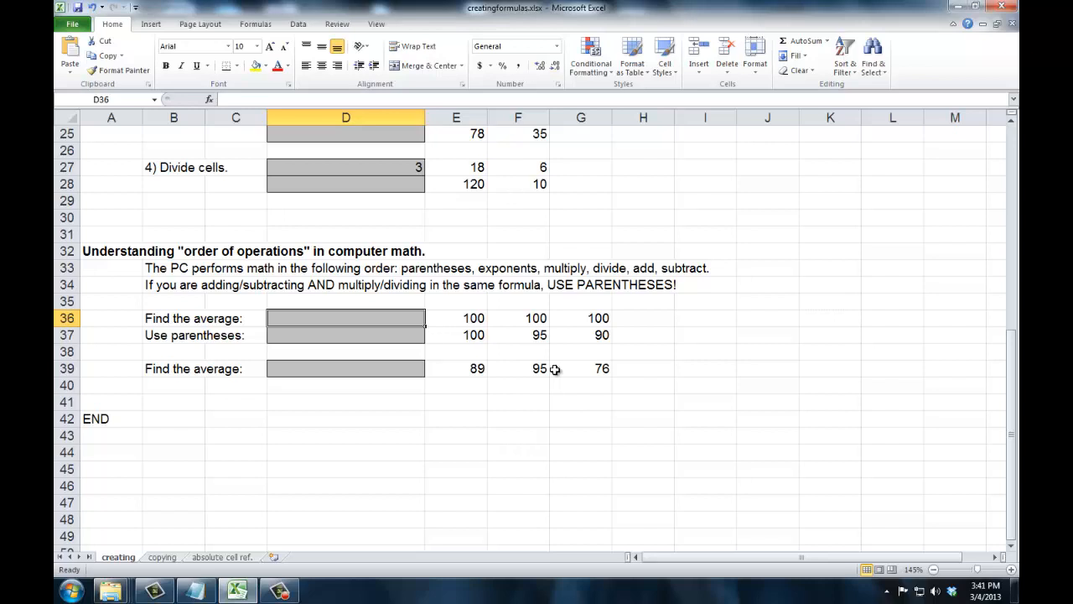
{"action": "left_click_drag", "start_coordinate": [472, 320], "coordinate": [584, 325]}
{"action": "left_click", "coordinate": [473, 320]}
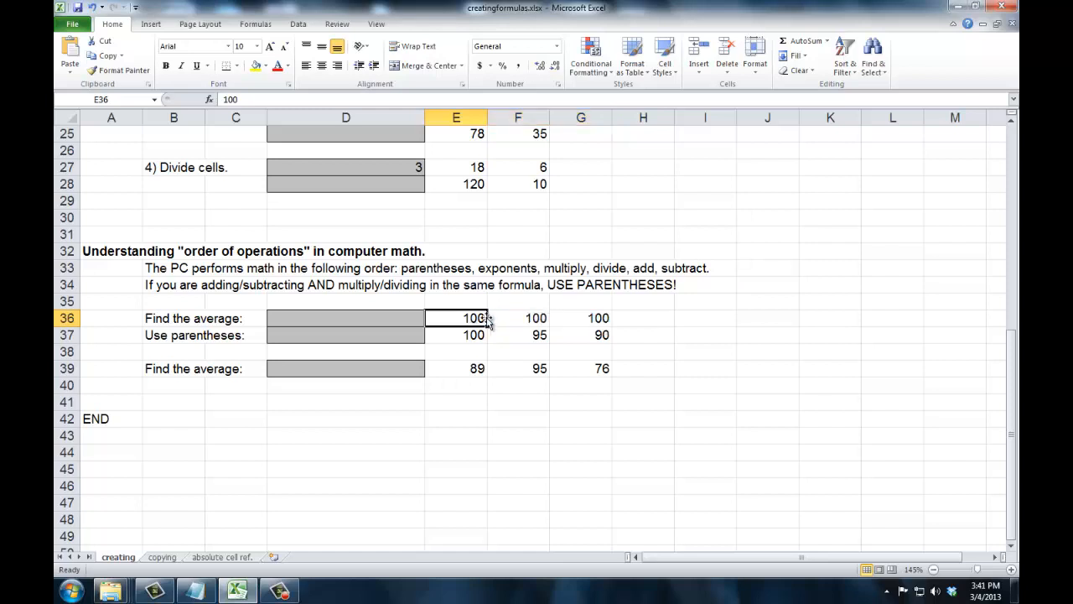
{"action": "left_click", "coordinate": [503, 319]}
{"action": "left_click", "coordinate": [577, 320]}
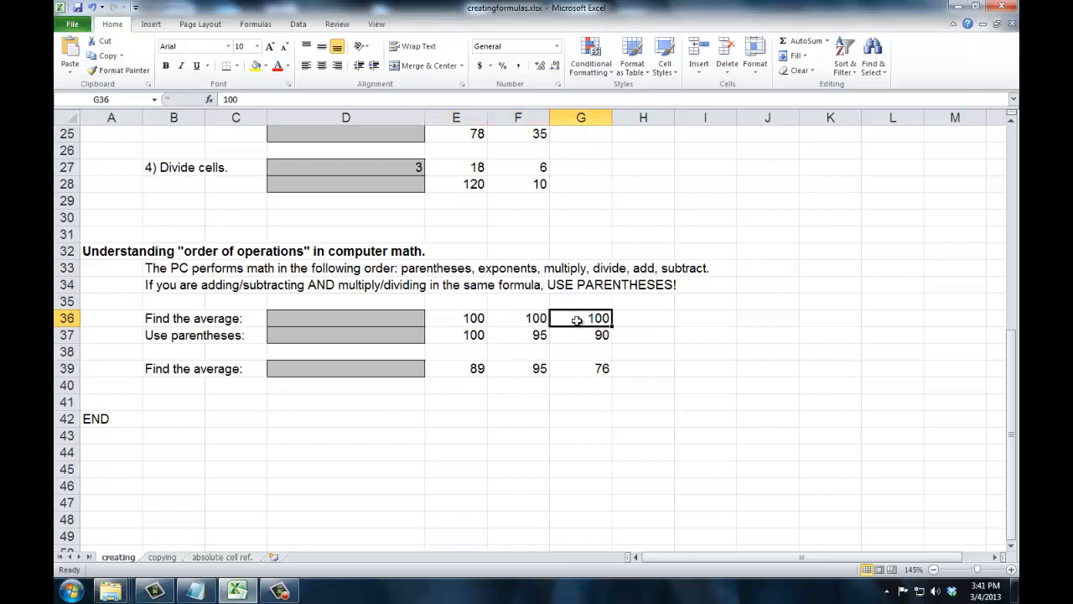
{"action": "left_click", "coordinate": [474, 318]}
{"action": "left_click", "coordinate": [541, 320]}
{"action": "left_click", "coordinate": [591, 320]}
{"action": "left_click", "coordinate": [466, 320]}
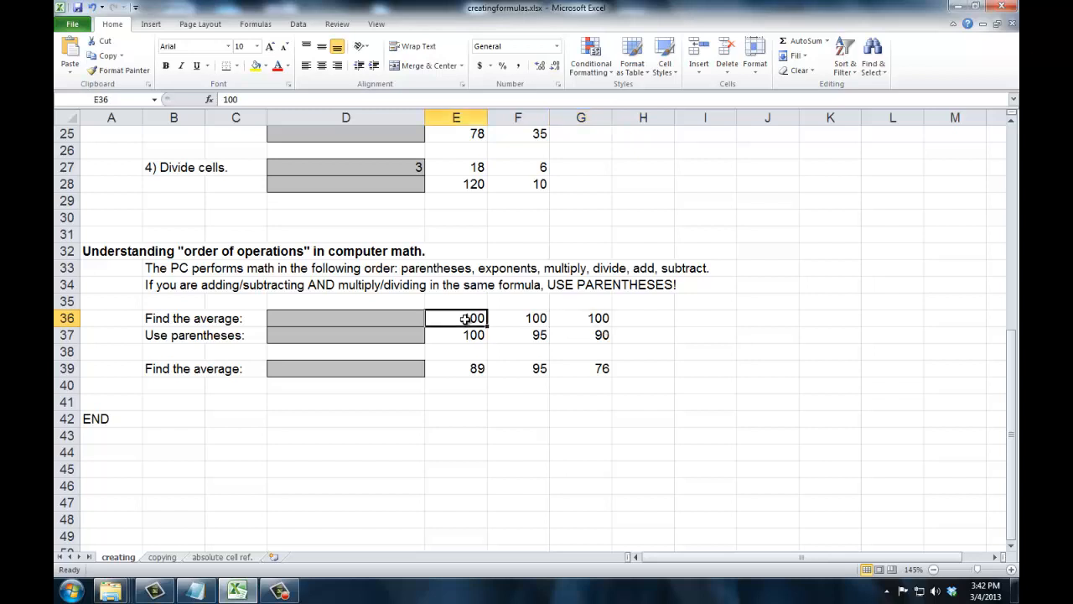
{"action": "left_click", "coordinate": [524, 319]}
{"action": "left_click", "coordinate": [591, 319]}
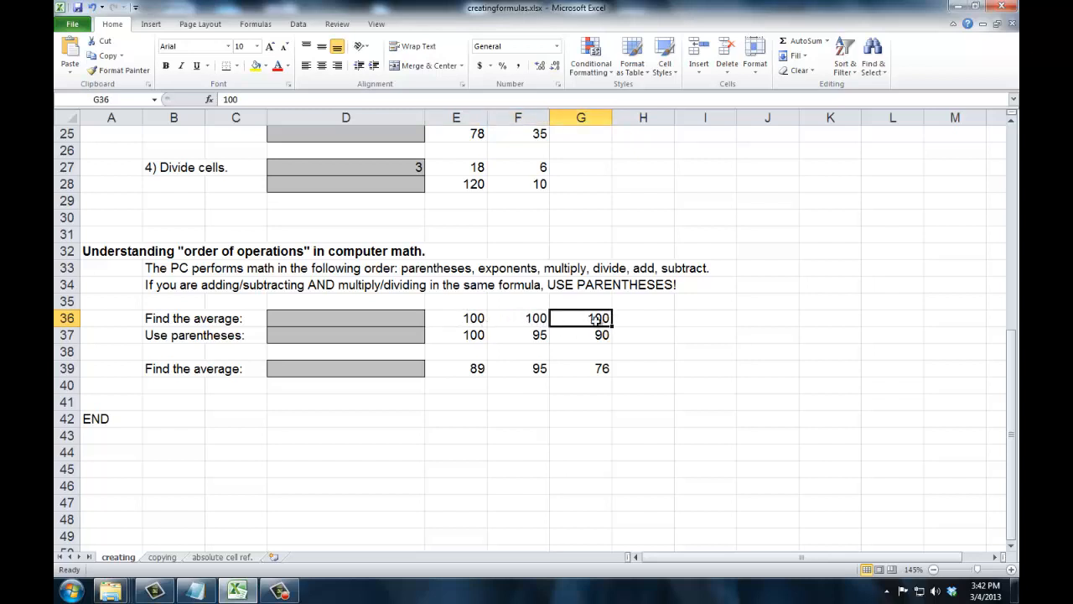
Build a formula in D36 adding E36, F36 and G36 and dividing by 3, without parentheses
{"action": "left_click", "coordinate": [410, 322]}
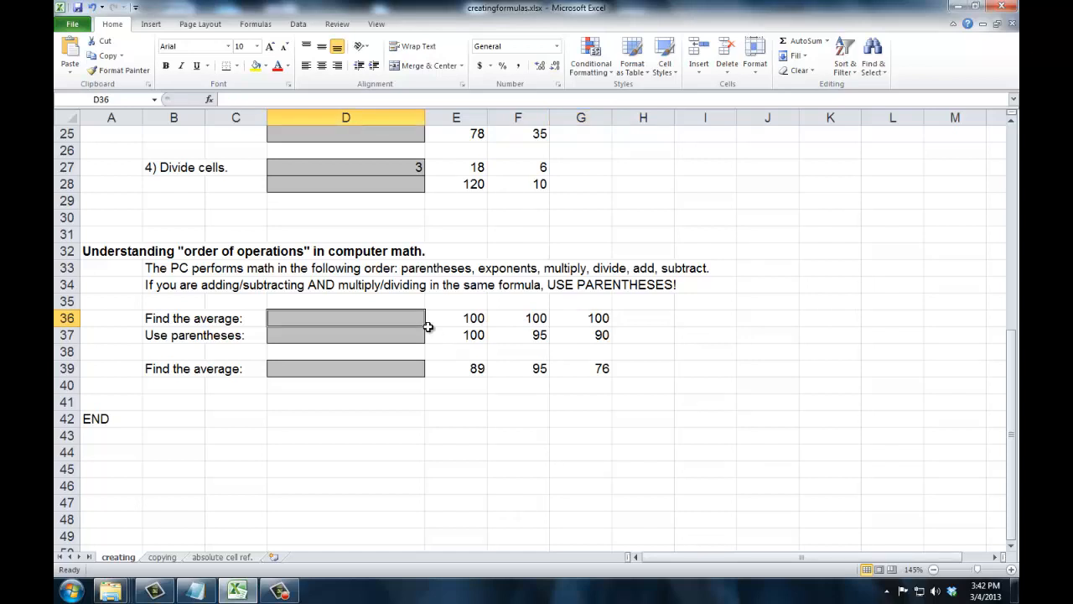
{"action": "type", "text": "="}
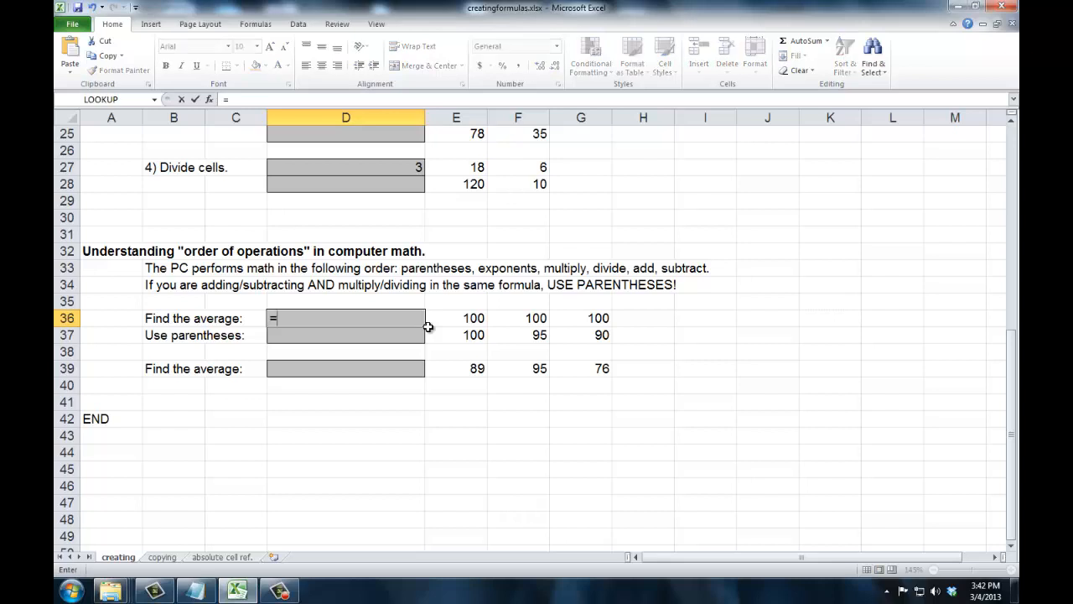
{"action": "left_click", "coordinate": [447, 317]}
{"action": "type", "text": "+"}
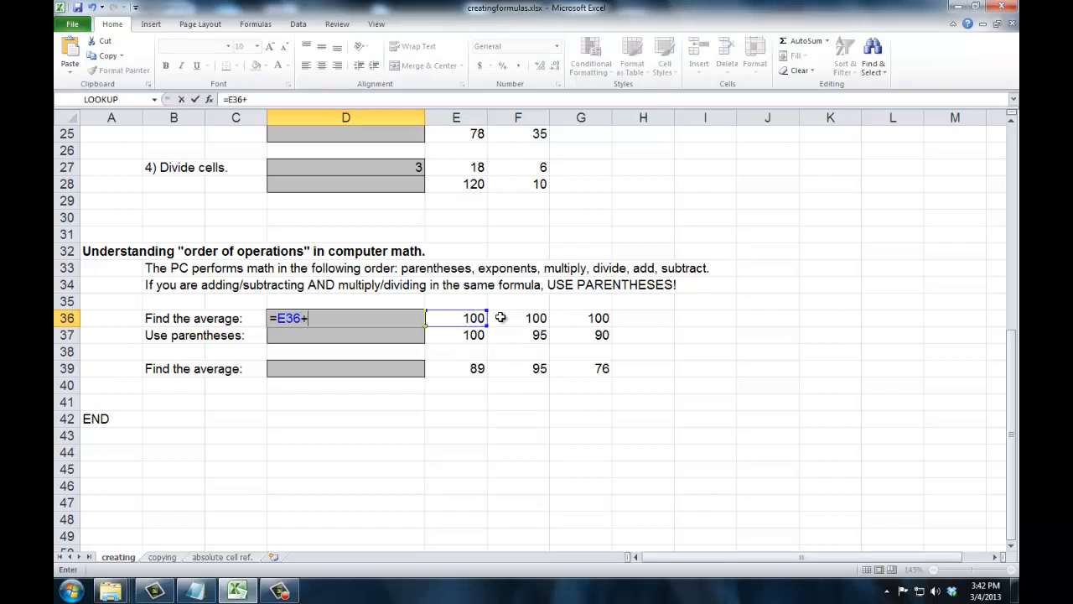
{"action": "left_click", "coordinate": [500, 317]}
{"action": "type", "text": "+"}
{"action": "left_click", "coordinate": [573, 317]}
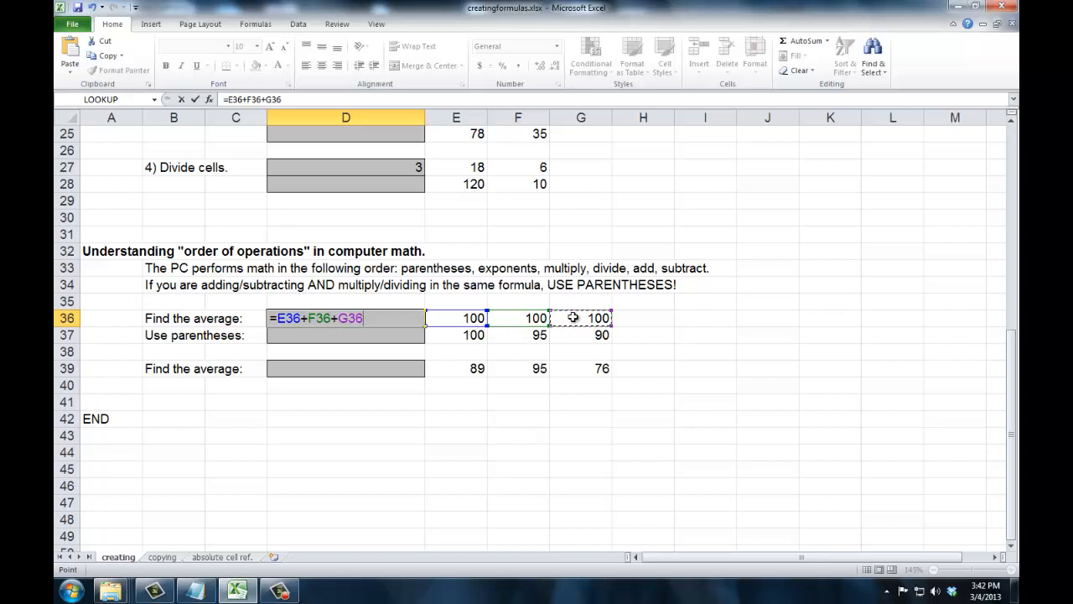
{"action": "type", "text": "/3"}
{"action": "key", "text": "Tab"}
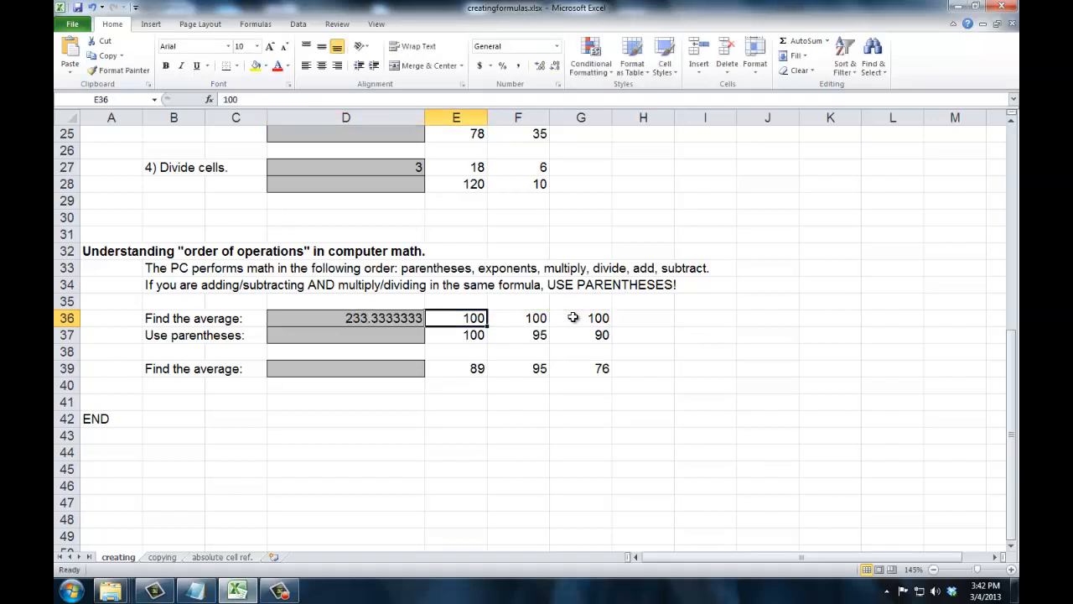
Edit D36's formula to wrap the sum in parentheses, making it =(E36+F36+G36)/3
{"action": "left_click", "coordinate": [374, 316]}
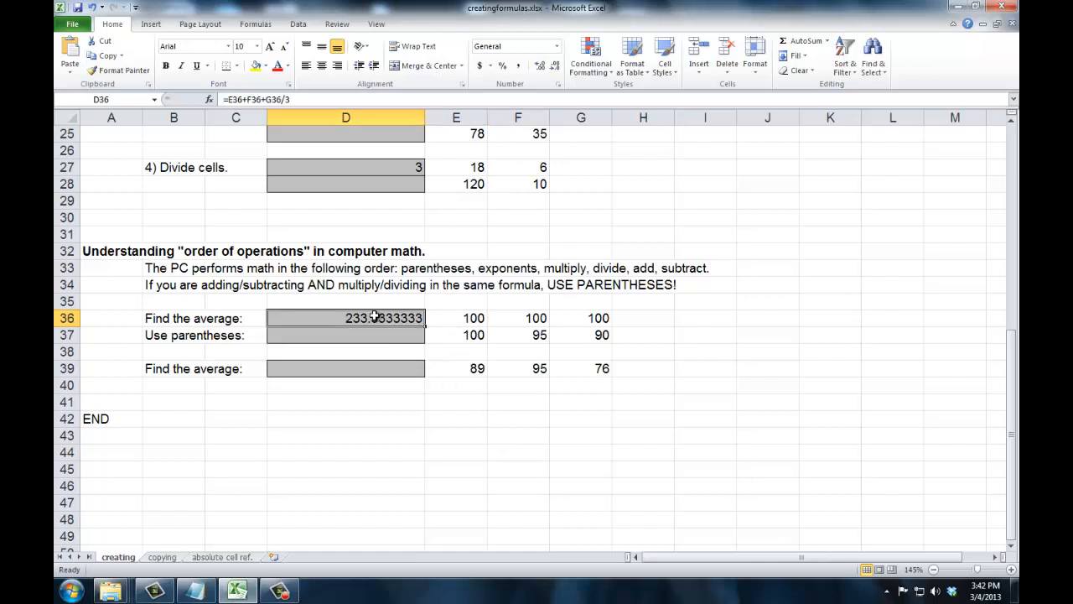
{"action": "left_click", "coordinate": [452, 320]}
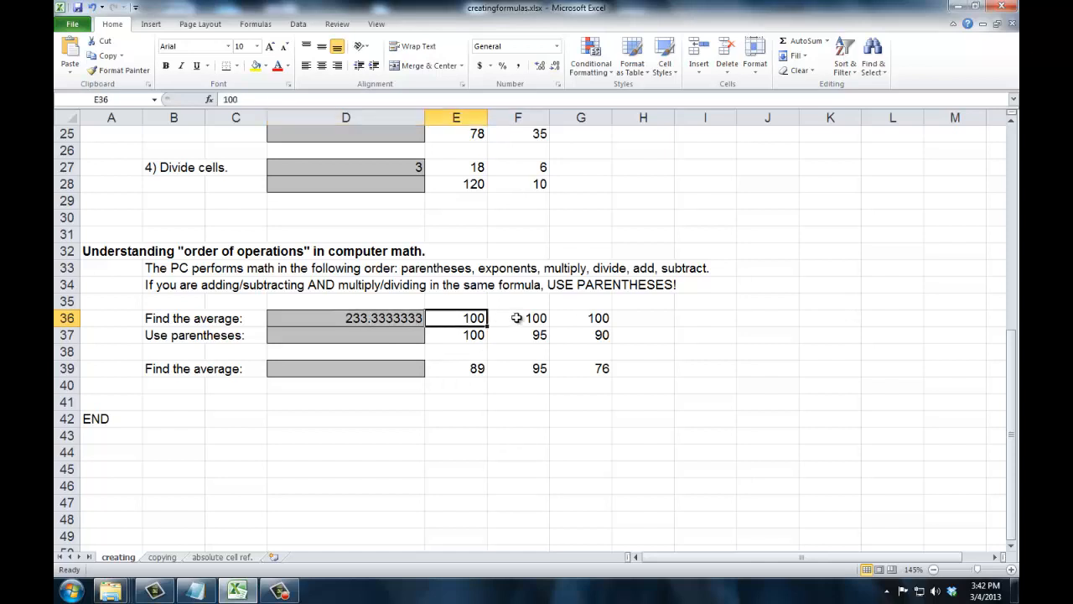
{"action": "left_click", "coordinate": [519, 318]}
{"action": "left_click", "coordinate": [596, 322]}
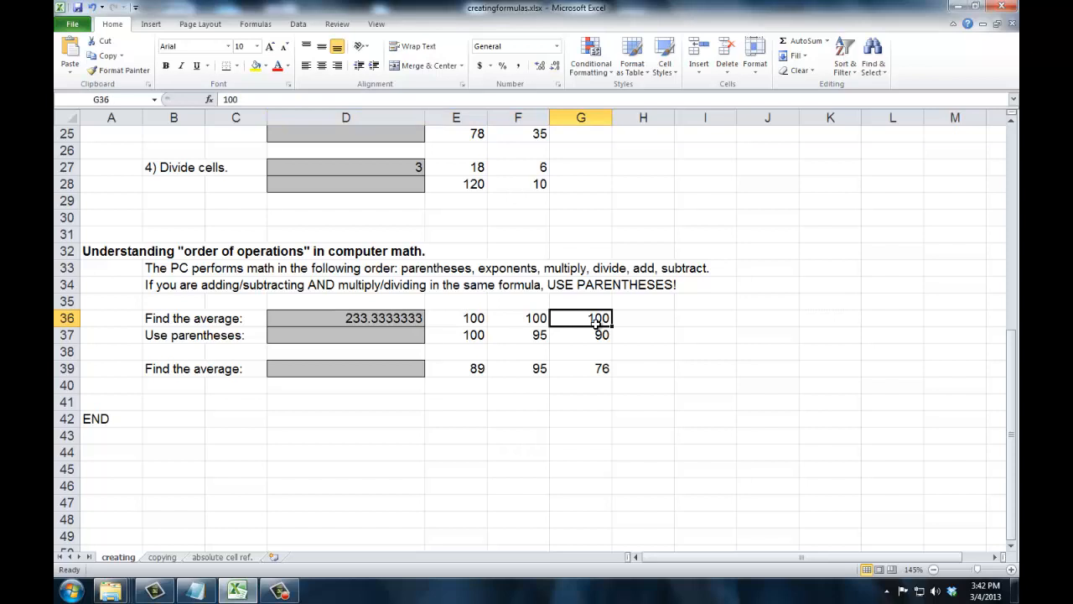
{"action": "left_click", "coordinate": [359, 318]}
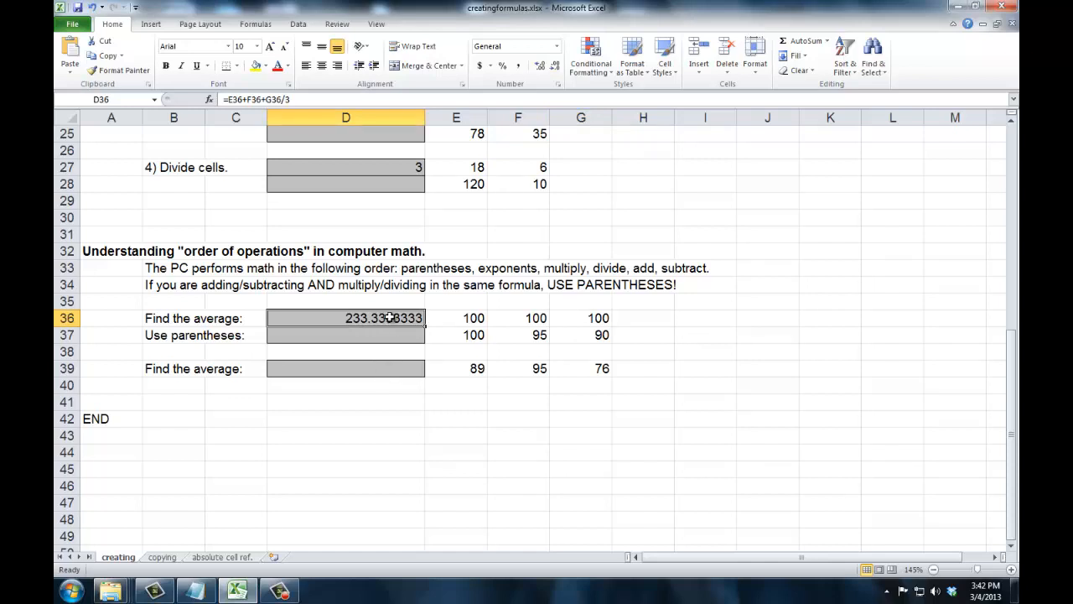
{"action": "left_click", "coordinate": [228, 99]}
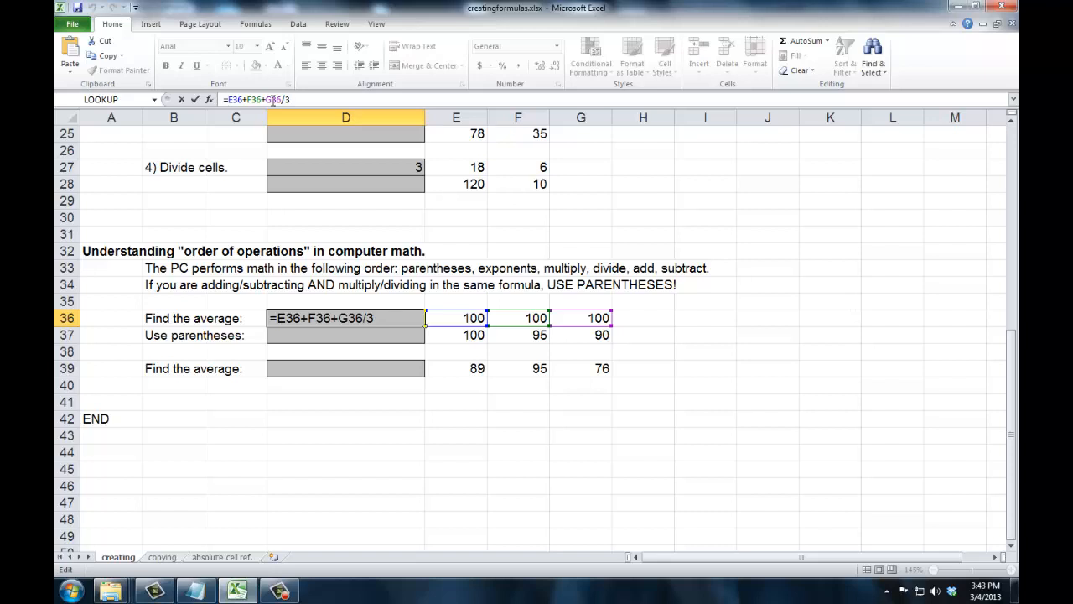
{"action": "type", "text": "("}
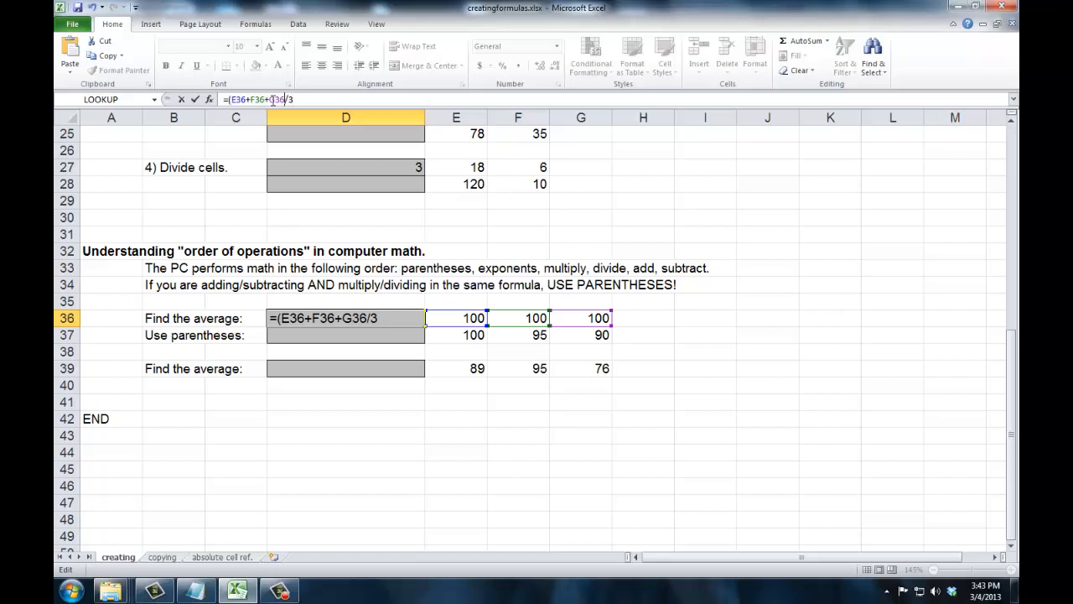
{"action": "type", "text": ")"}
{"action": "key", "text": "Tab"}
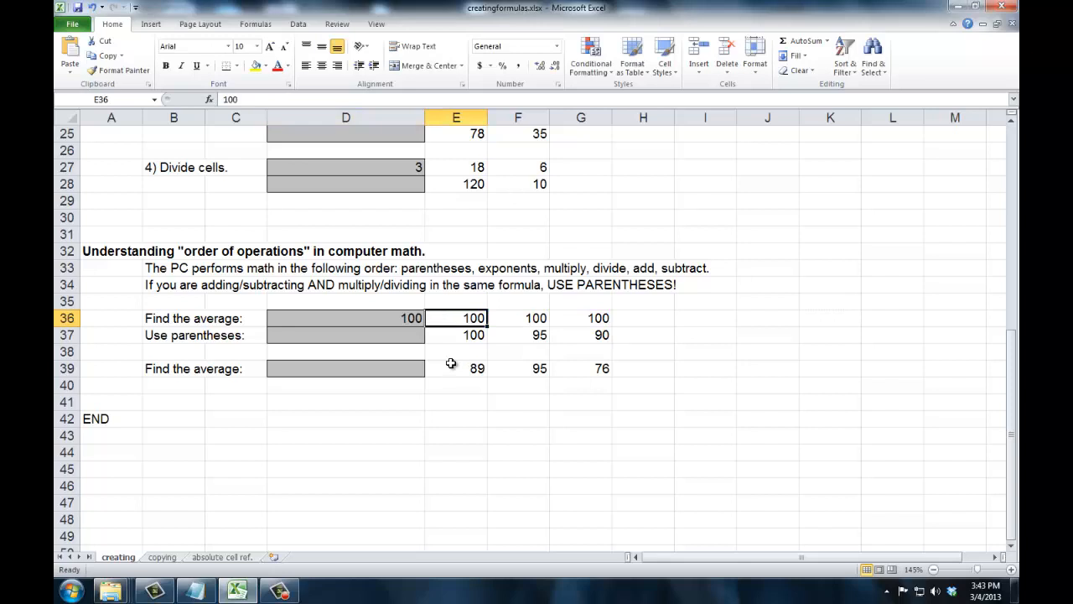
Build the formula =(E37+F37+G37)/3 in D37 by pointing at the cells
{"action": "left_click", "coordinate": [402, 338]}
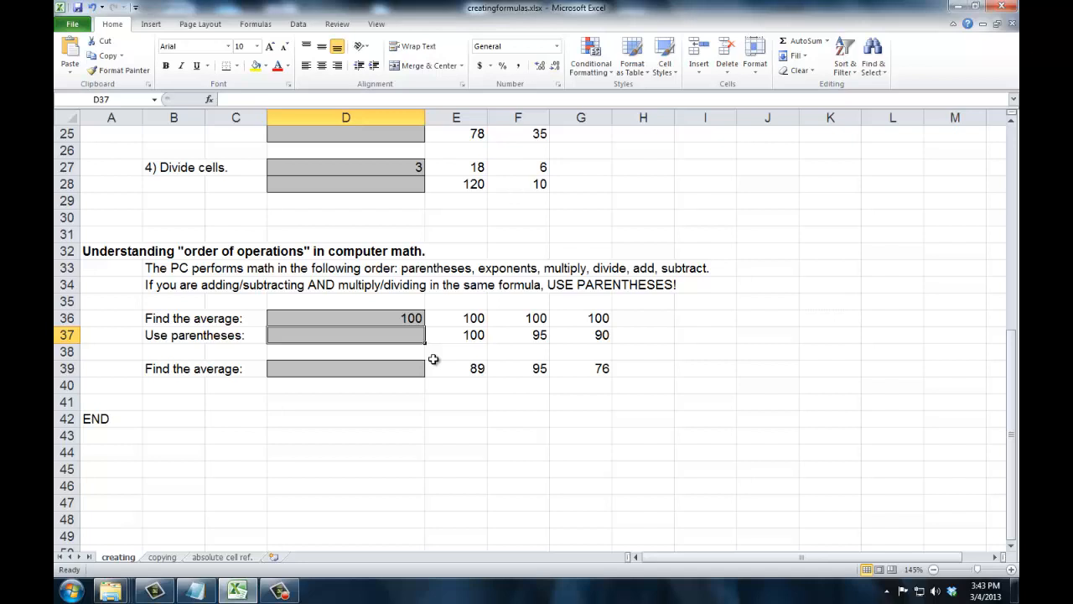
{"action": "type", "text": "="}
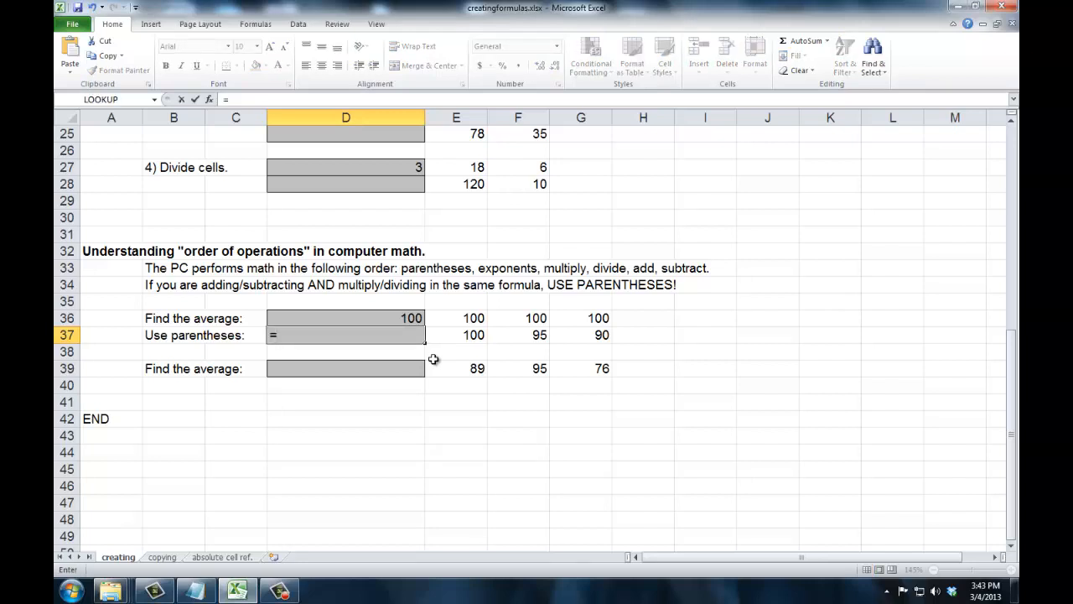
{"action": "type", "text": "("}
{"action": "left_click", "coordinate": [438, 334]}
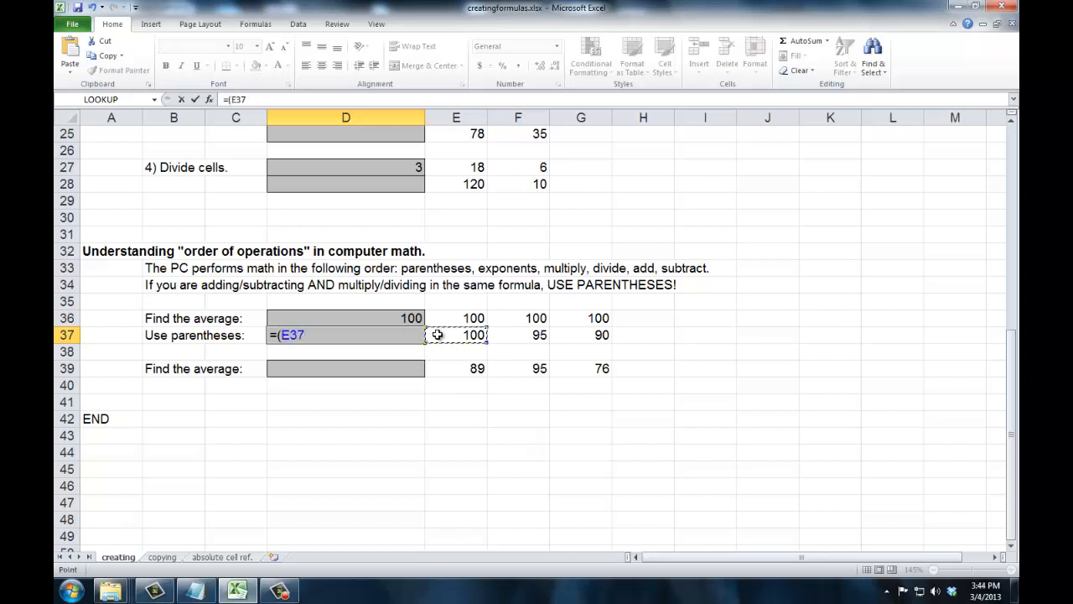
{"action": "type", "text": "+"}
{"action": "left_click", "coordinate": [524, 334]}
{"action": "type", "text": "+"}
{"action": "left_click", "coordinate": [576, 335]}
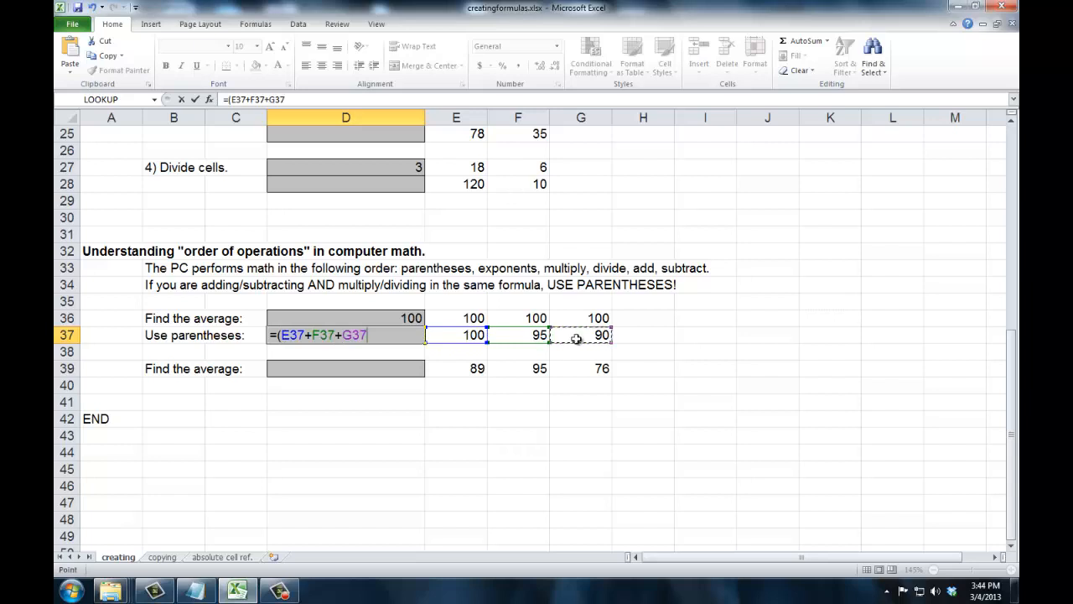
{"action": "type", "text": ")/3"}
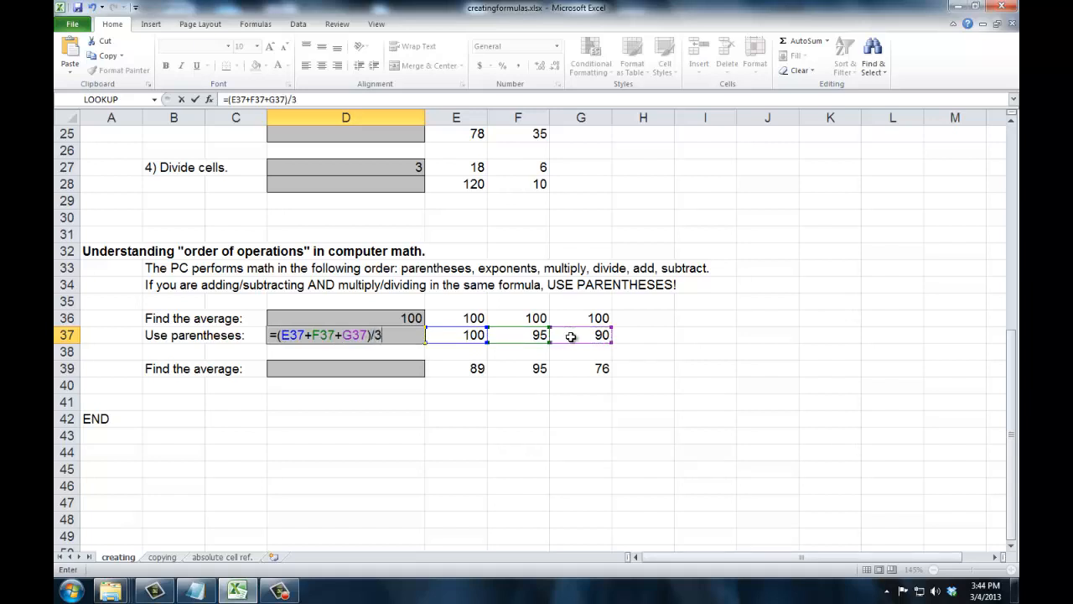
{"action": "key", "text": "Tab"}
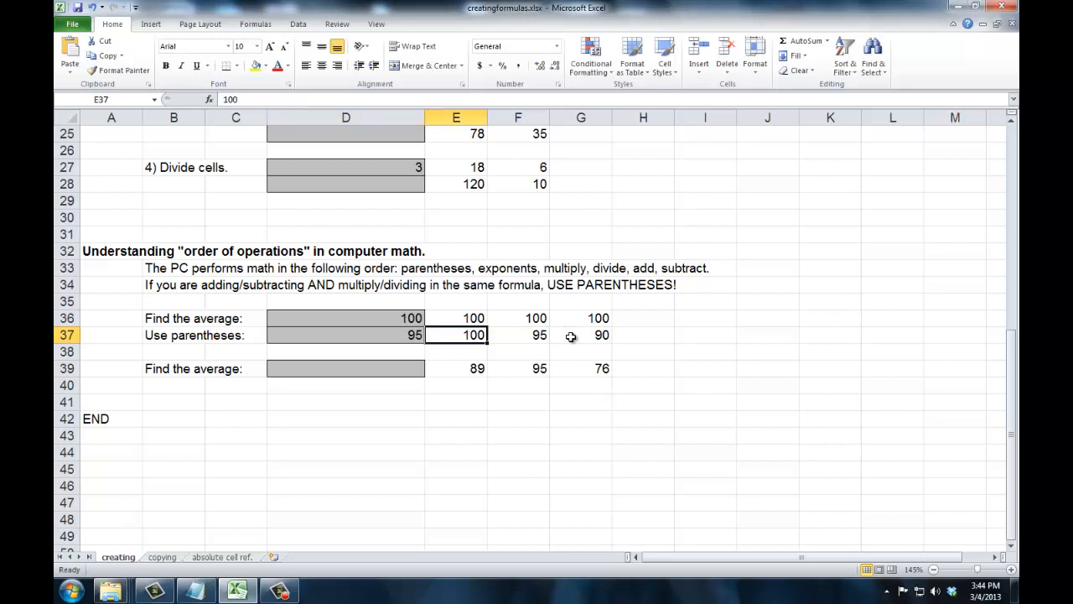
Build a formula in D39 adding E39, F39 and G39 and dividing by 3, without parentheses
{"action": "left_click", "coordinate": [413, 368]}
{"action": "type", "text": "="}
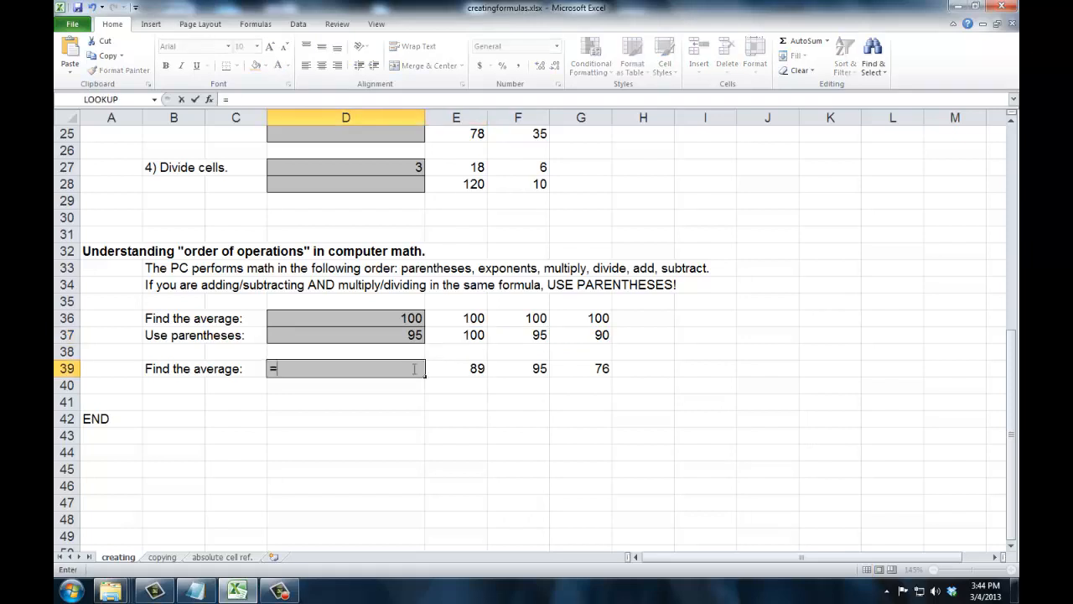
{"action": "left_click", "coordinate": [453, 372]}
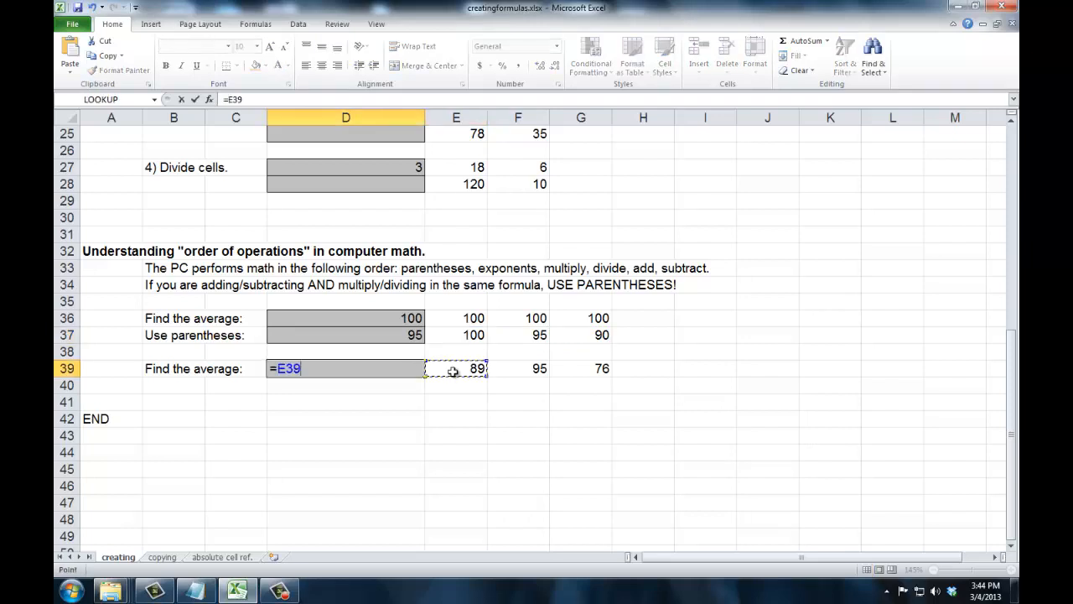
{"action": "type", "text": "+"}
{"action": "left_click", "coordinate": [511, 369]}
{"action": "type", "text": "+"}
{"action": "left_click", "coordinate": [567, 369]}
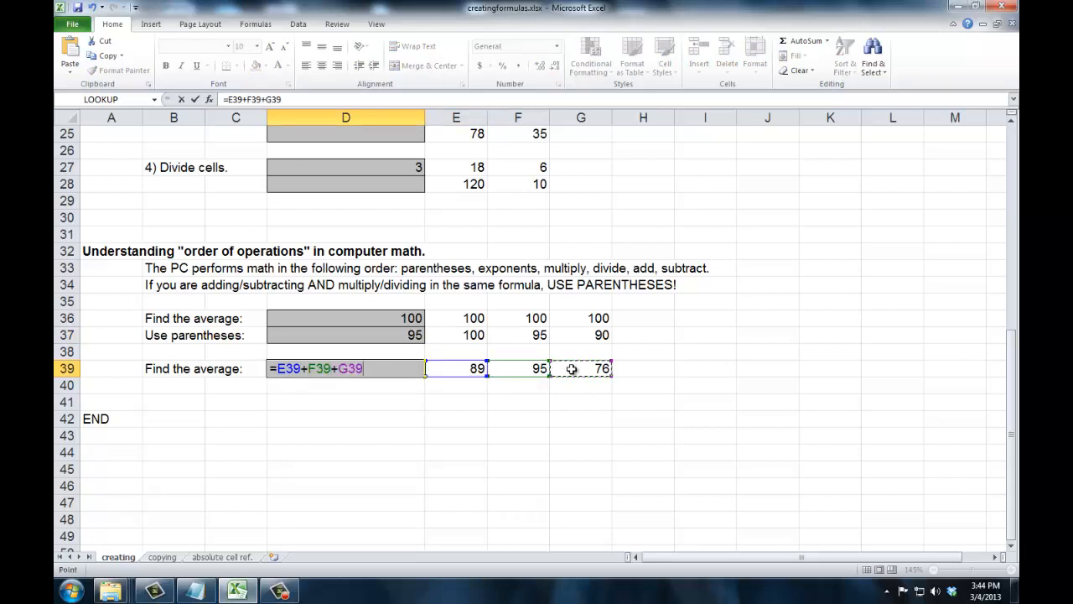
{"action": "type", "text": "/3"}
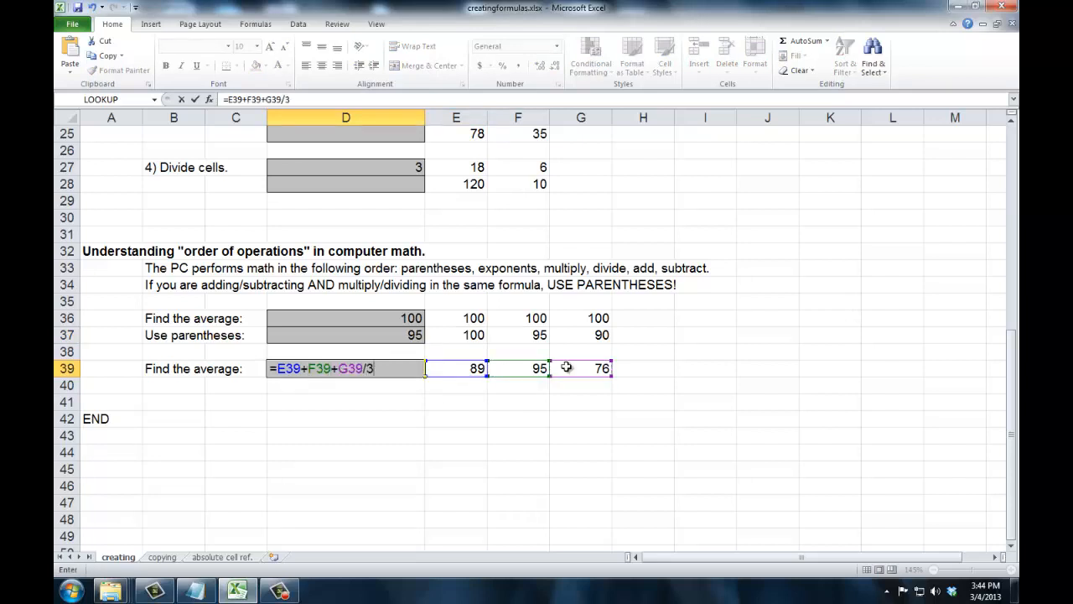
{"action": "key", "text": "Tab"}
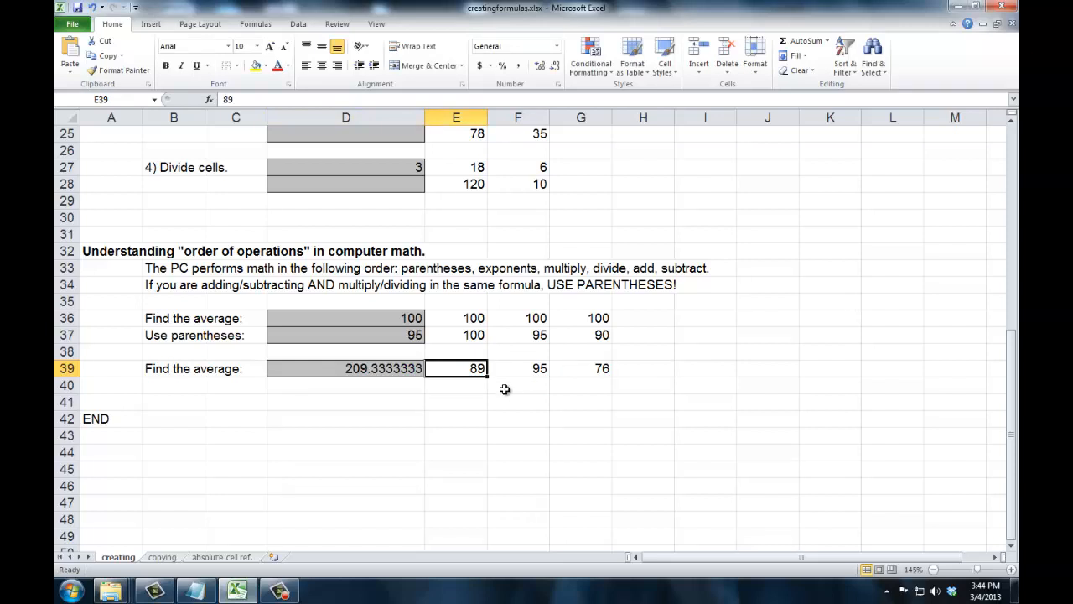
Edit D39's formula to wrap the sum in parentheses, making it =(E39+F39+G39)/3
{"action": "left_click", "coordinate": [362, 370]}
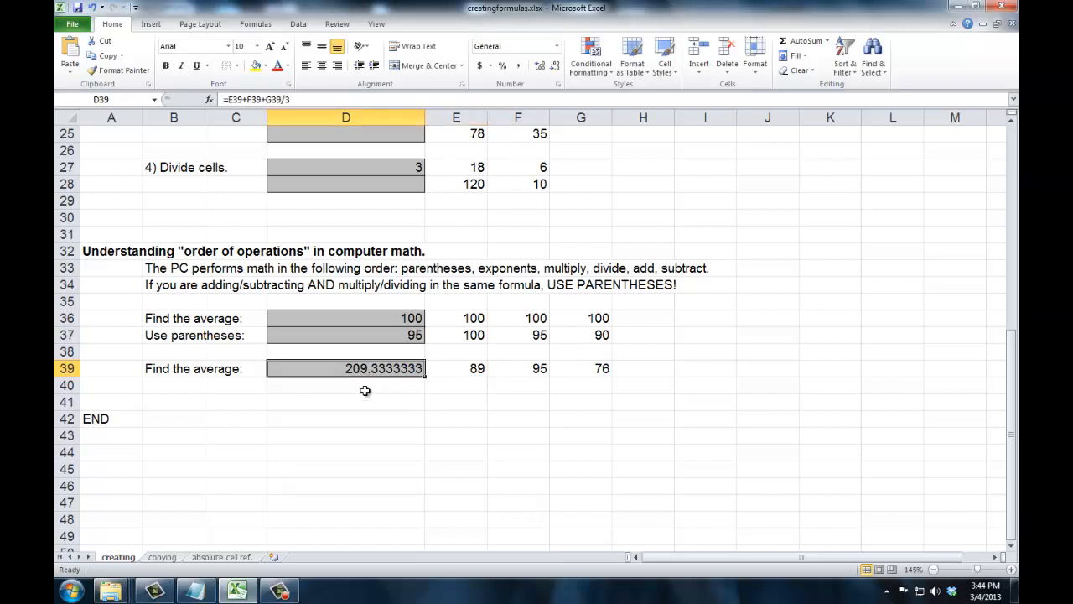
{"action": "left_click", "coordinate": [227, 99]}
{"action": "type", "text": "("}
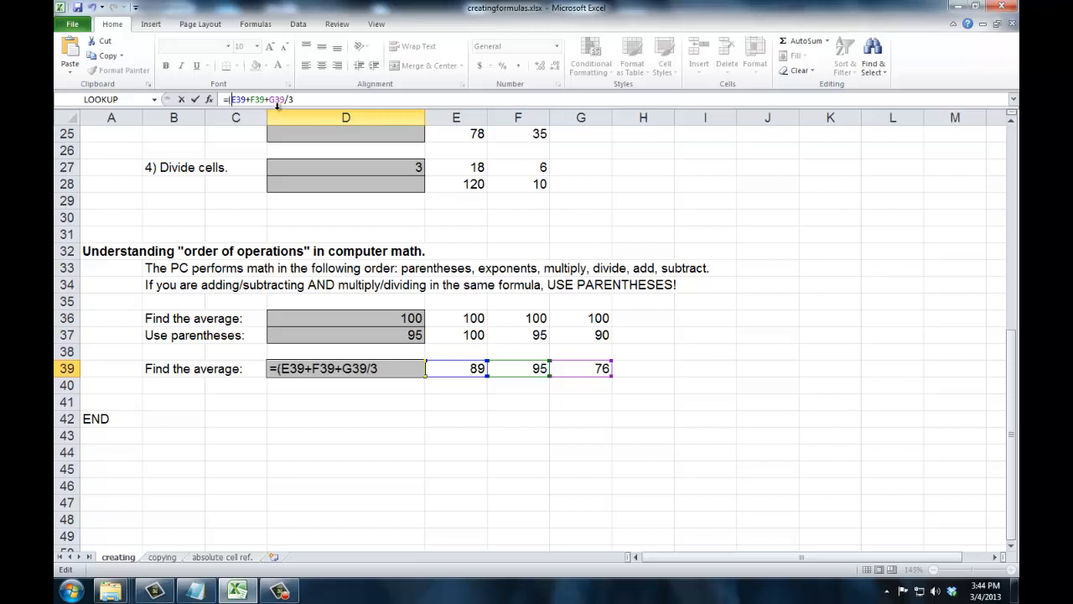
{"action": "key", "text": "Right"}
{"action": "key", "text": "Right"}
{"action": "key", "text": "Right"}
{"action": "key", "text": "Right"}
{"action": "key", "text": "Right"}
{"action": "key", "text": "Right"}
{"action": "key", "text": "Right"}
{"action": "key", "text": "Right"}
{"action": "key", "text": "Right"}
{"action": "key", "text": "Right"}
{"action": "key", "text": "Right"}
{"action": "key", "text": "Right"}
{"action": "type", "text": ")"}
{"action": "key", "text": "Tab"}
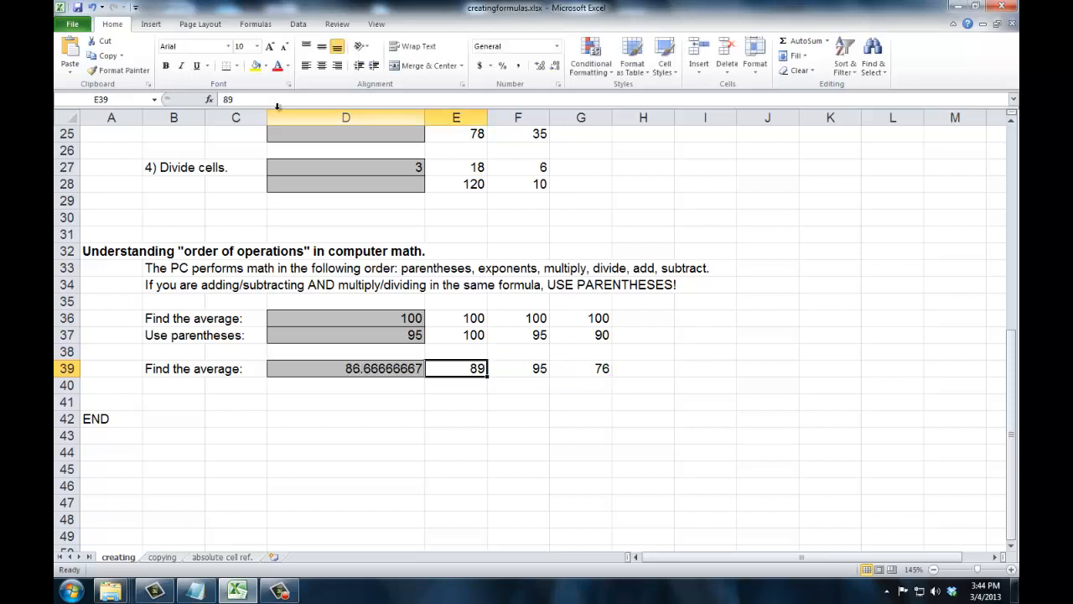
Format D39 as Number with one decimal place
{"action": "key", "text": "Left"}
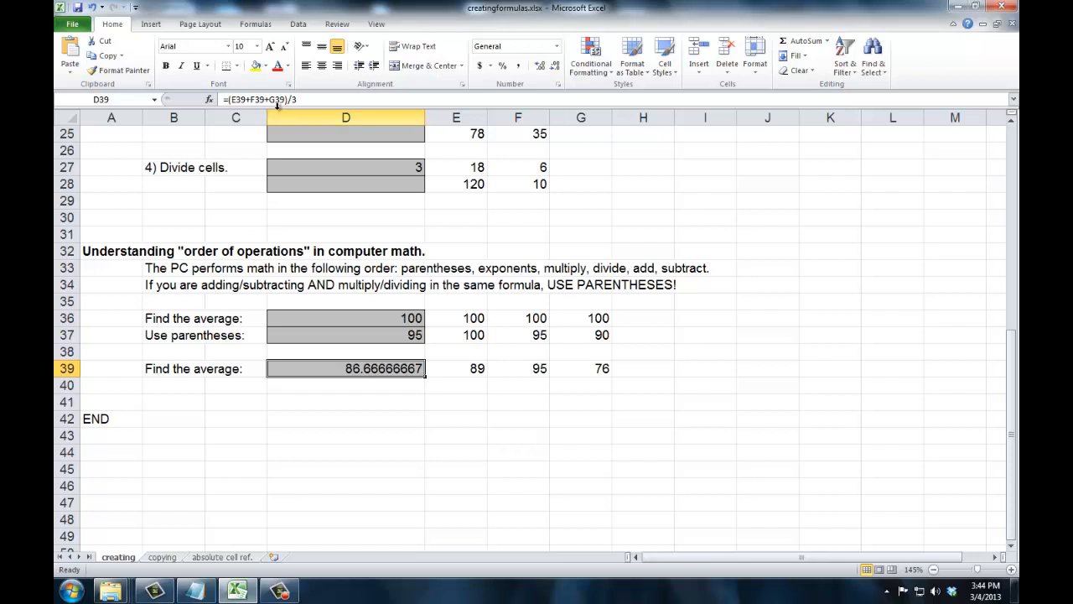
{"action": "right_click", "coordinate": [402, 374]}
{"action": "left_click", "coordinate": [428, 321]}
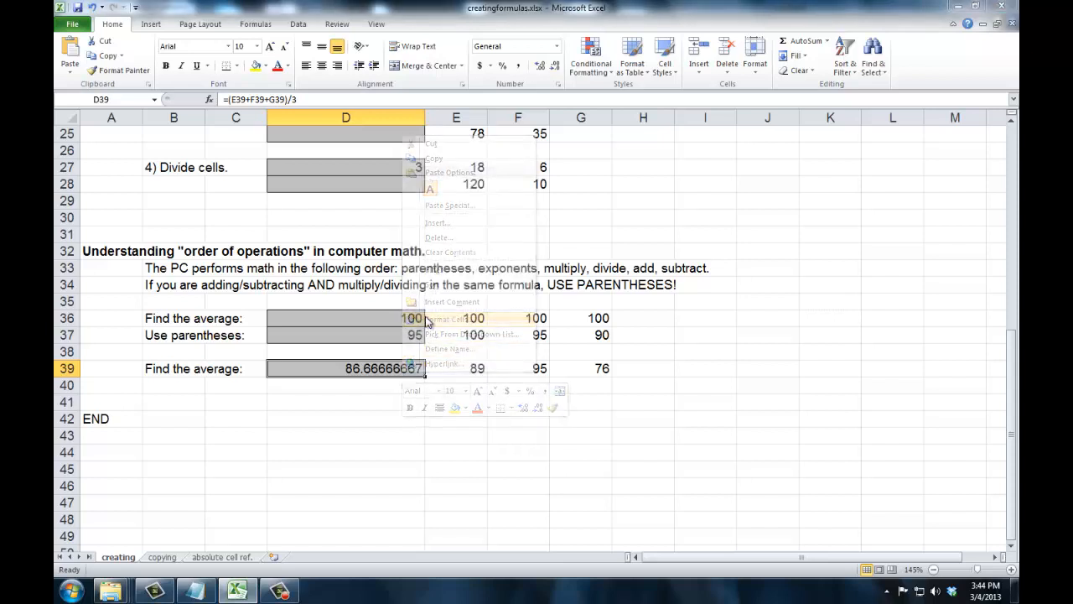
{"action": "left_click", "coordinate": [294, 224]}
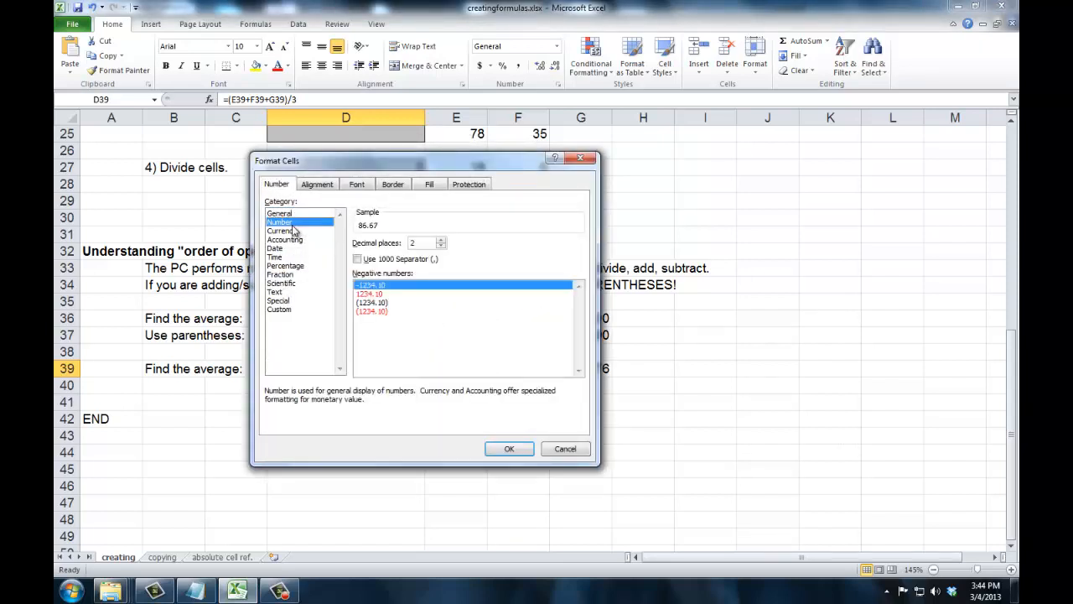
{"action": "left_click", "coordinate": [441, 246]}
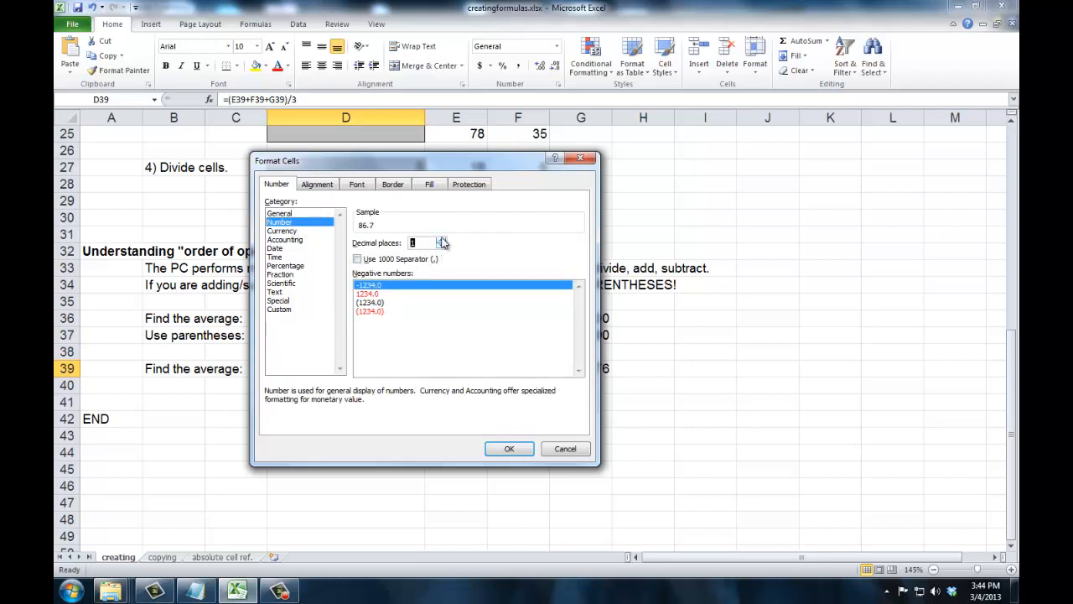
{"action": "left_click", "coordinate": [499, 446]}
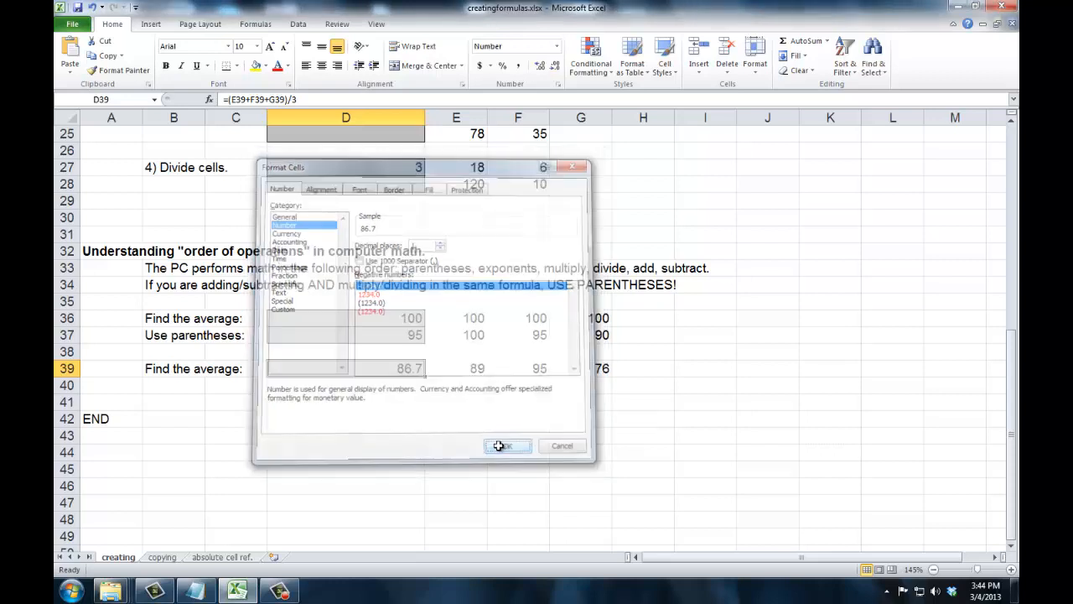